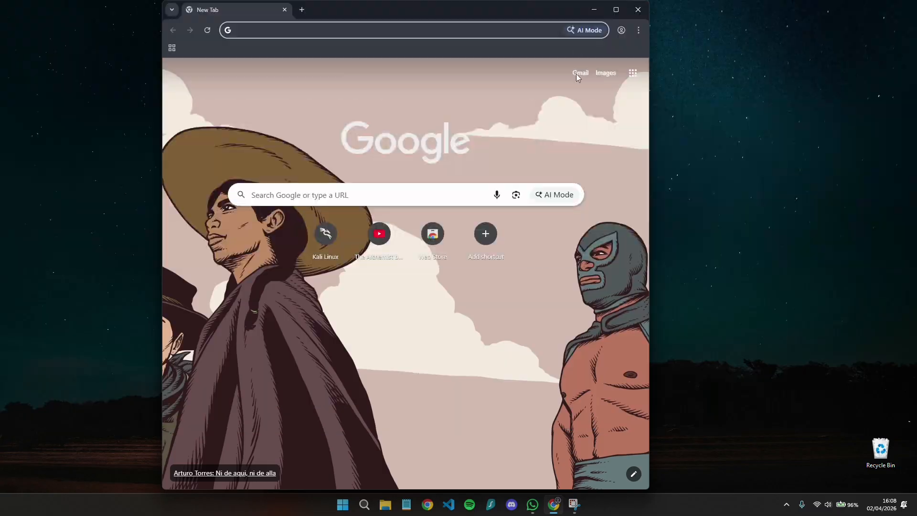
Step: Maximize the browser window, search the web for "kali linux", and open the download page of the official kali.org site
left_click_drag(560, 13, 569, 3)
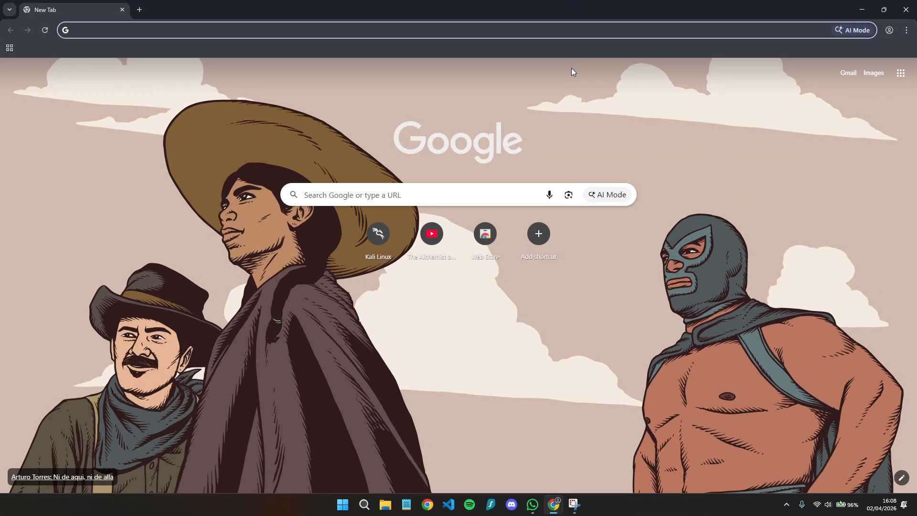
type("kali linu")
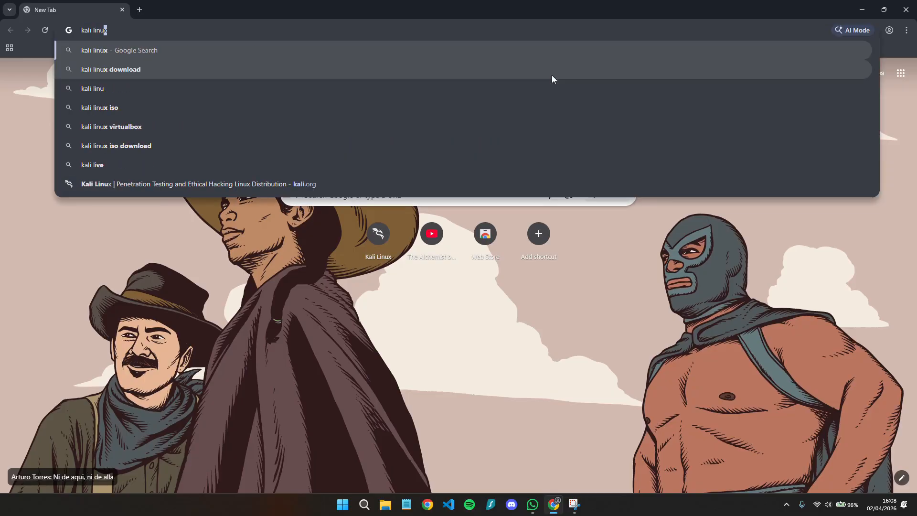
key("Return")
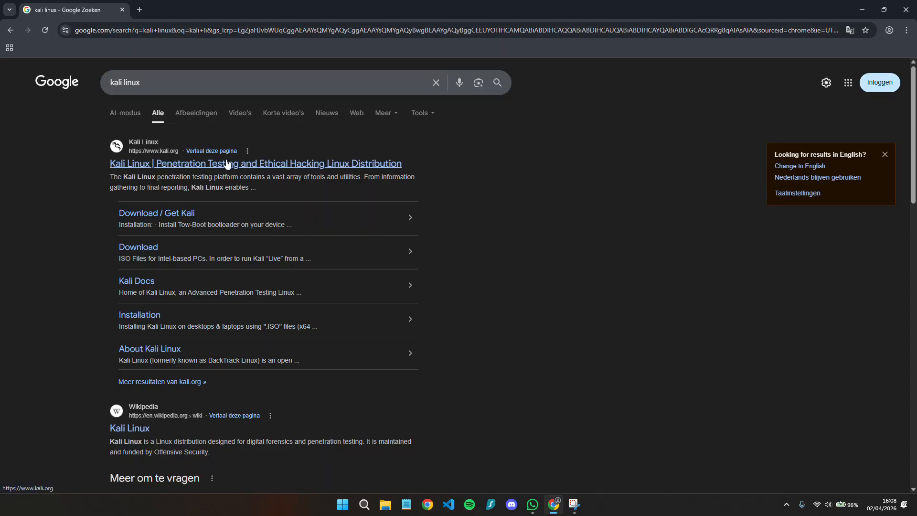
left_click(227, 164)
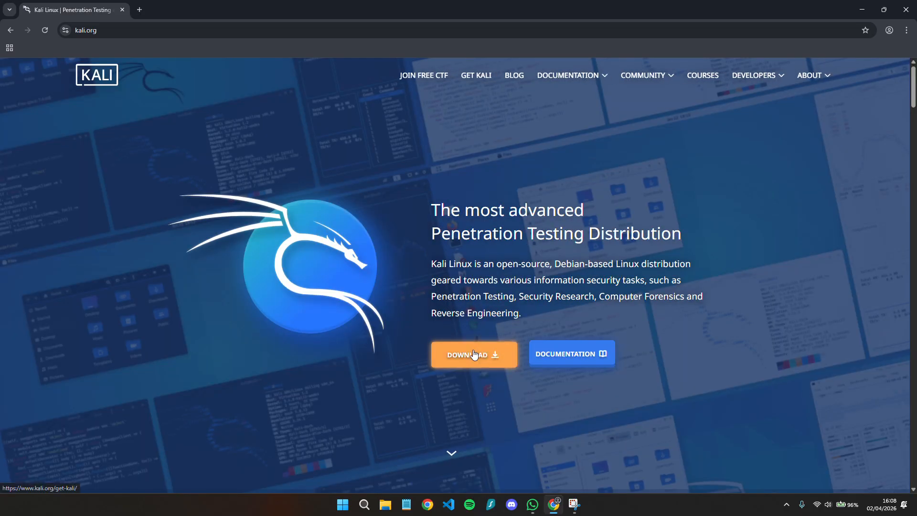
left_click(474, 355)
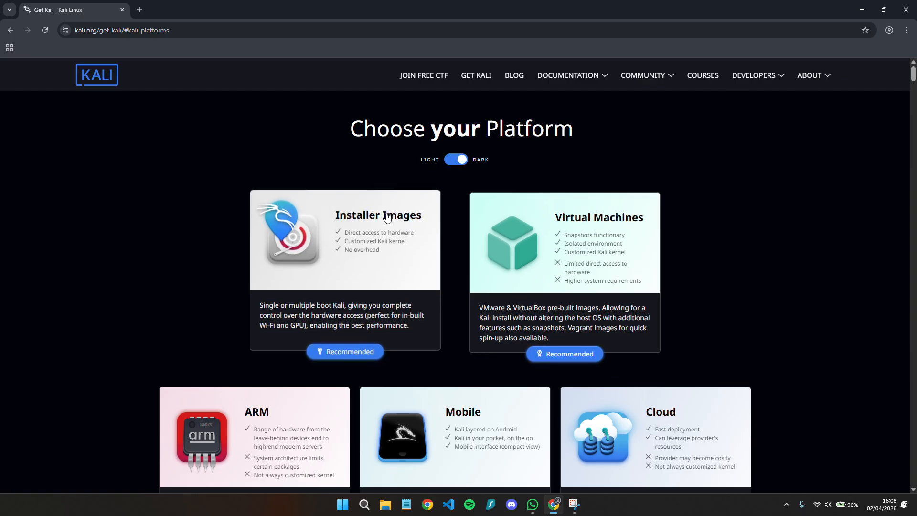
Step: Download the recommended x86_64 Installer image of Kali Linux 2026.1 from the Installer Images section
left_click(381, 241)
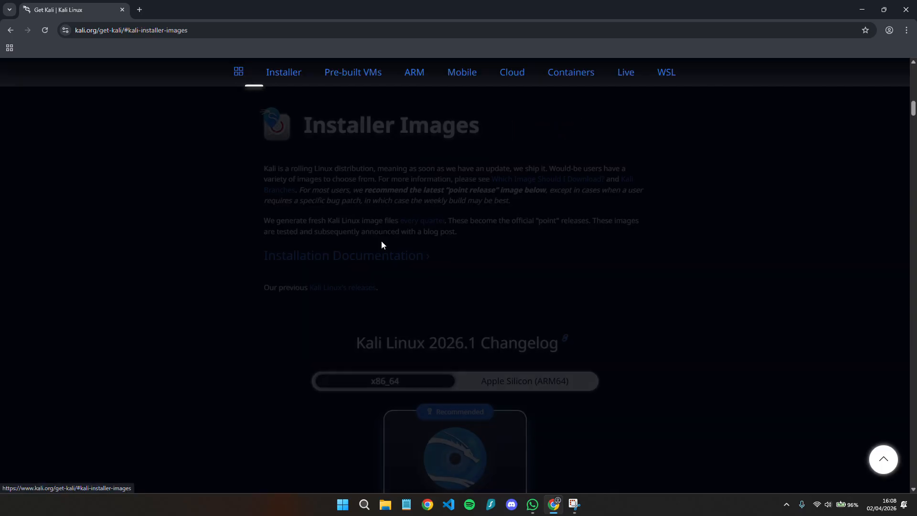
scroll(378, 237, "down", 1)
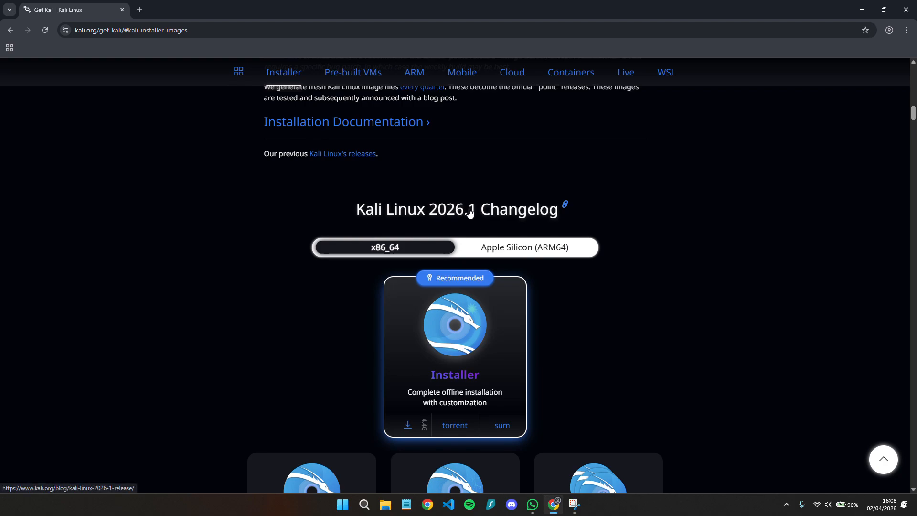
scroll(601, 371, "down", 1)
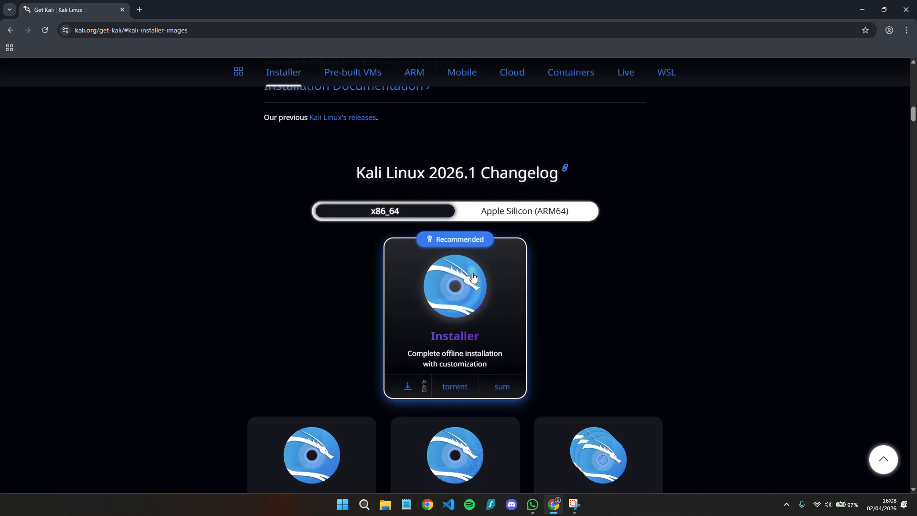
left_click(449, 311)
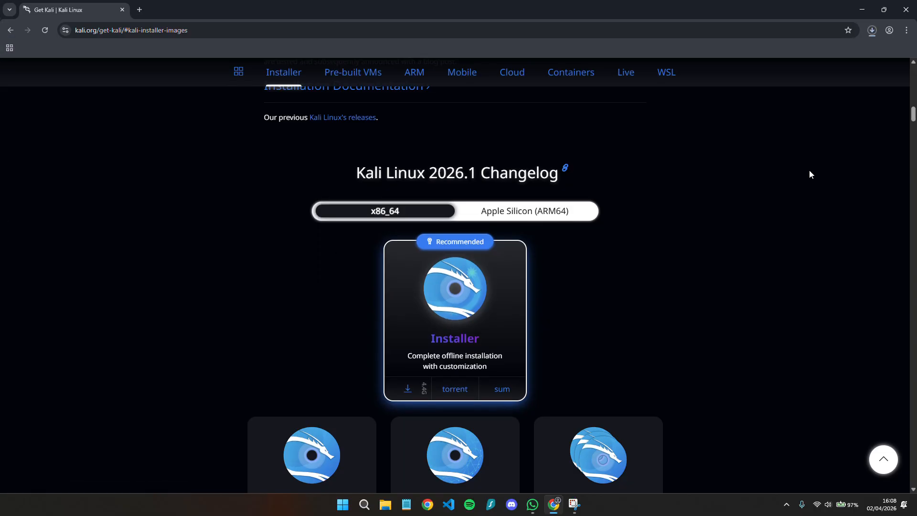
Step: Cancel the running Kali Linux installer download from the recent download history
left_click(872, 31)
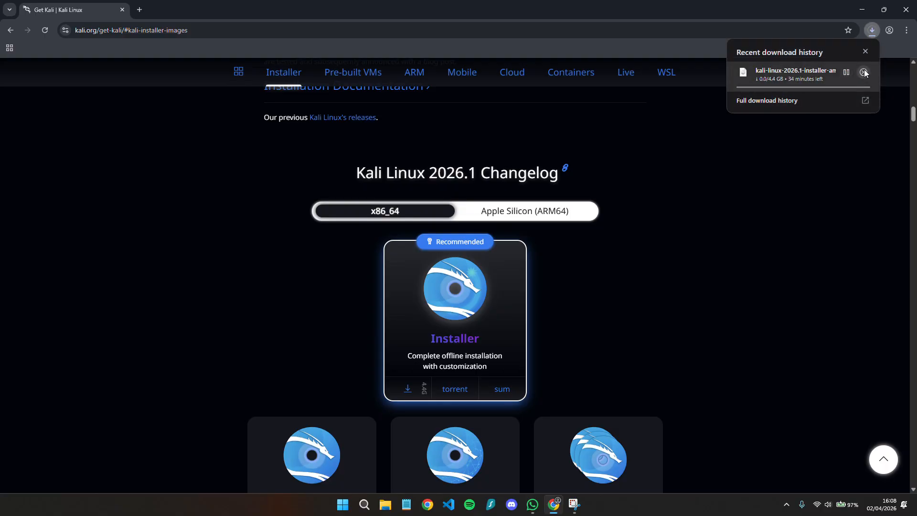
left_click(864, 72)
left_click(830, 211)
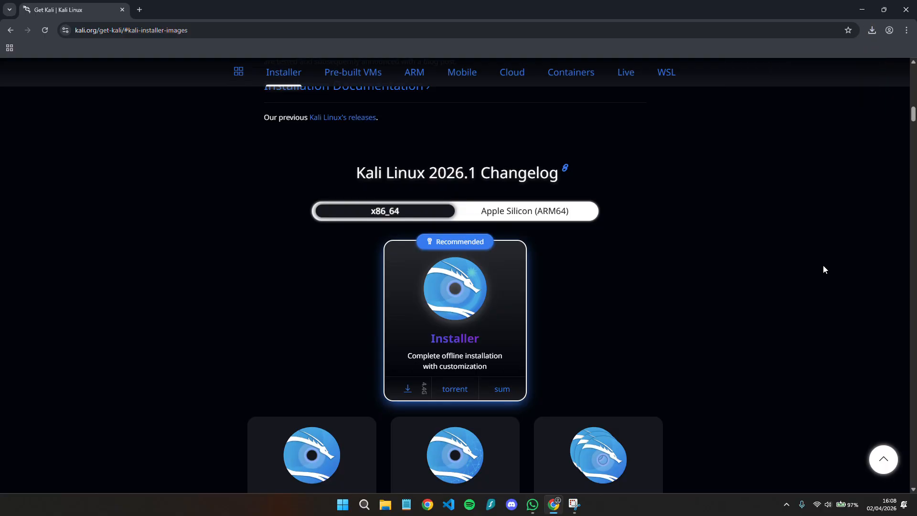
Step: Search for "vmware workstation" in a new browser tab and follow VMware's Fusion and Workstation page to its download portal
key("ctrl+t")
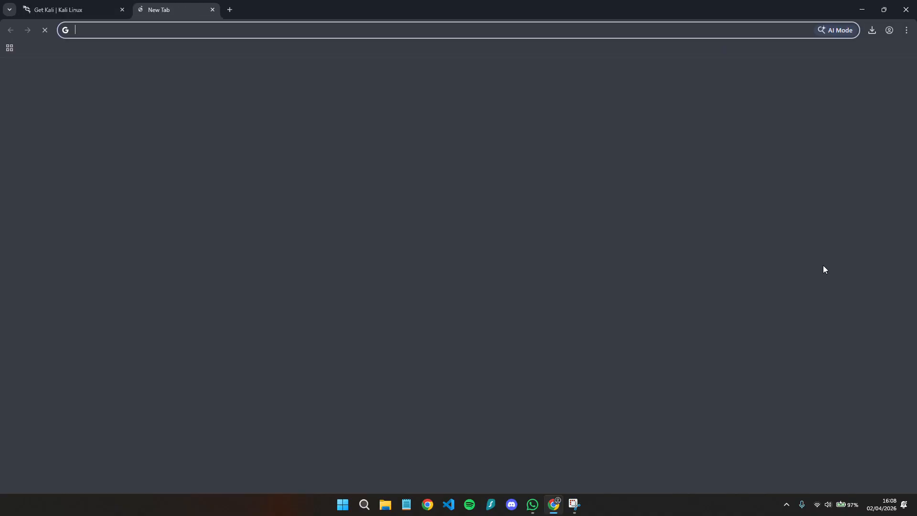
type("vm")
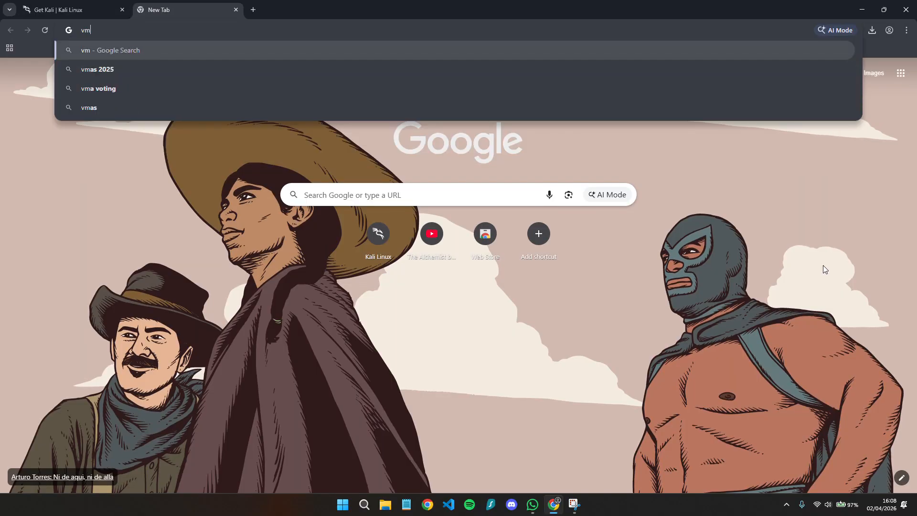
type("ware workstation")
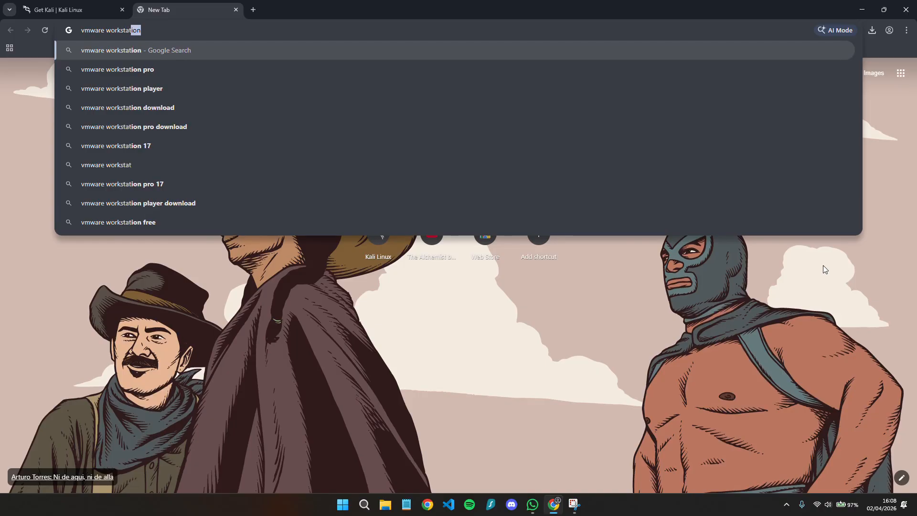
key("Return")
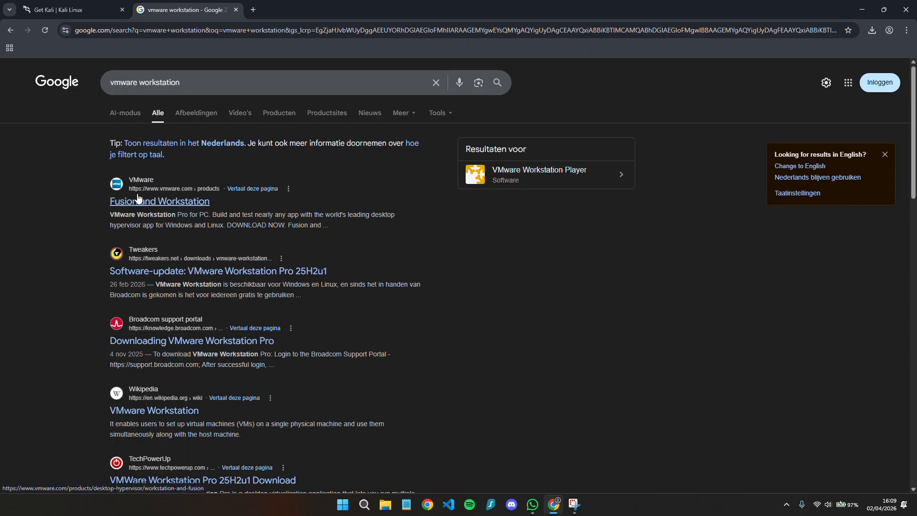
left_click(190, 203)
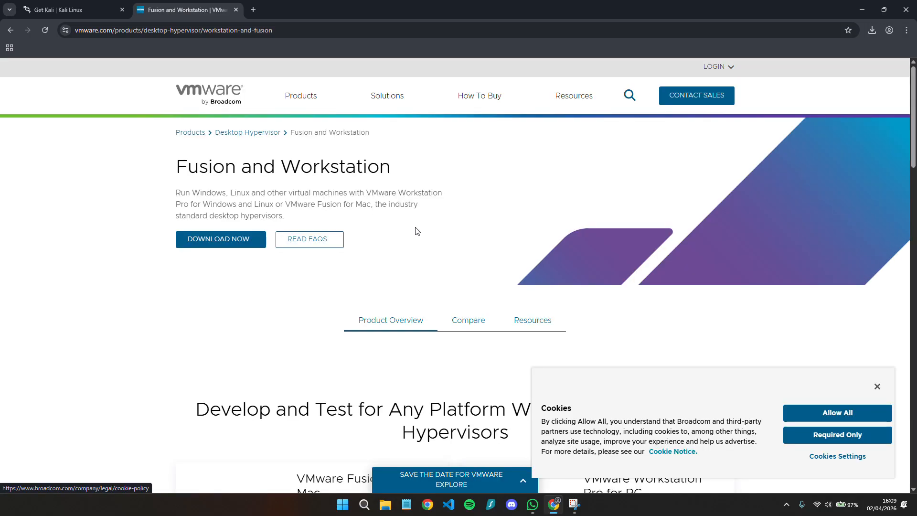
left_click(219, 241)
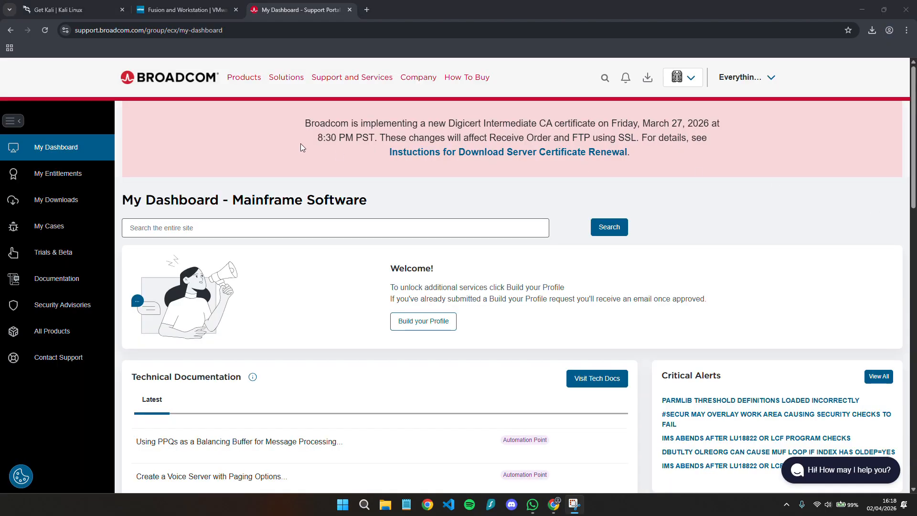
Step: Search the Broadcom portal's free downloads for "vmware workstation"
left_click(48, 202)
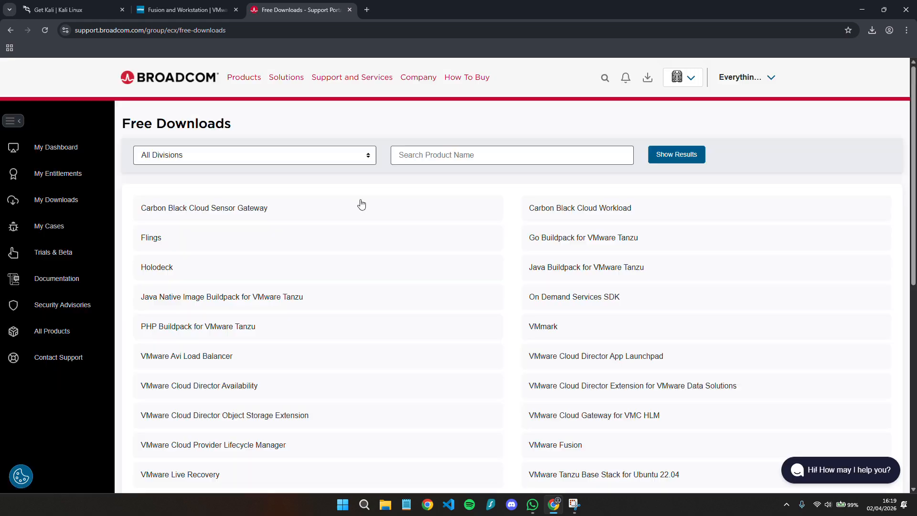
left_click(439, 158)
type("vmware workstation")
left_click(450, 176)
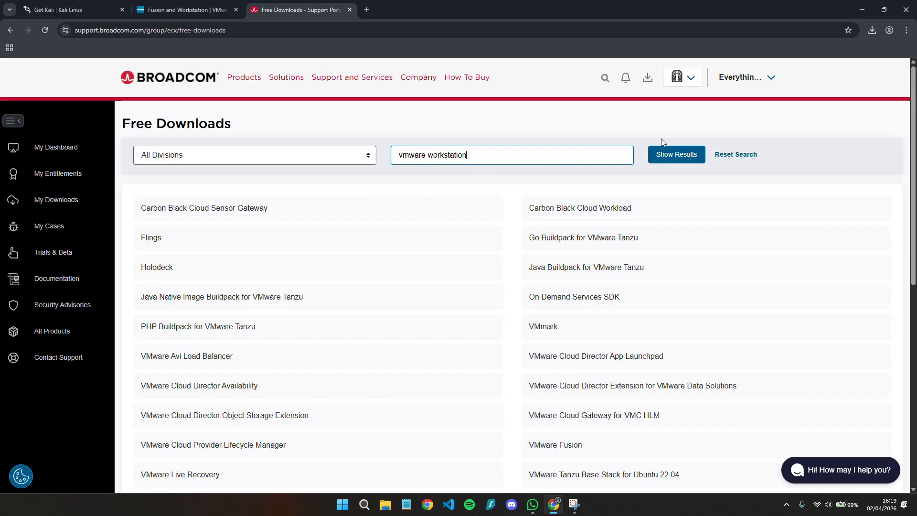
left_click(687, 152)
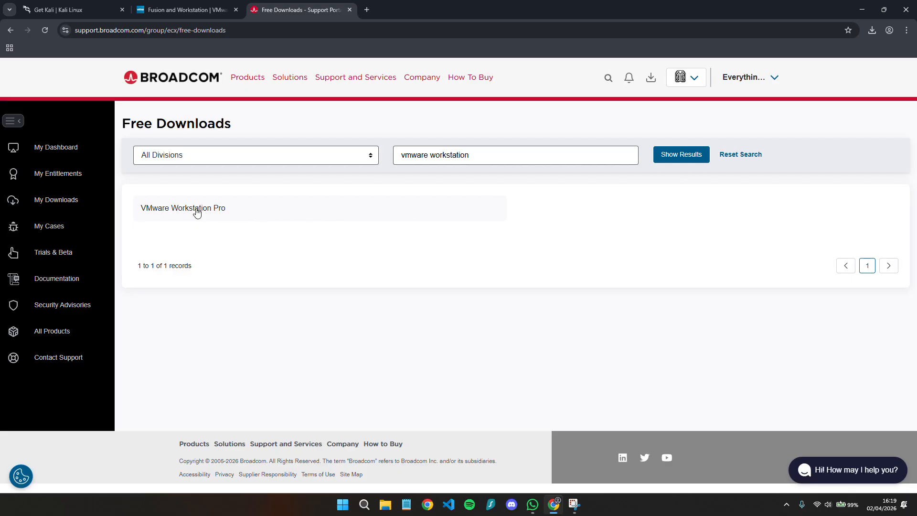
Step: Open VMware Workstation Pro and choose the 25H2u1 release of version 25H2 for Windows
left_click(197, 210)
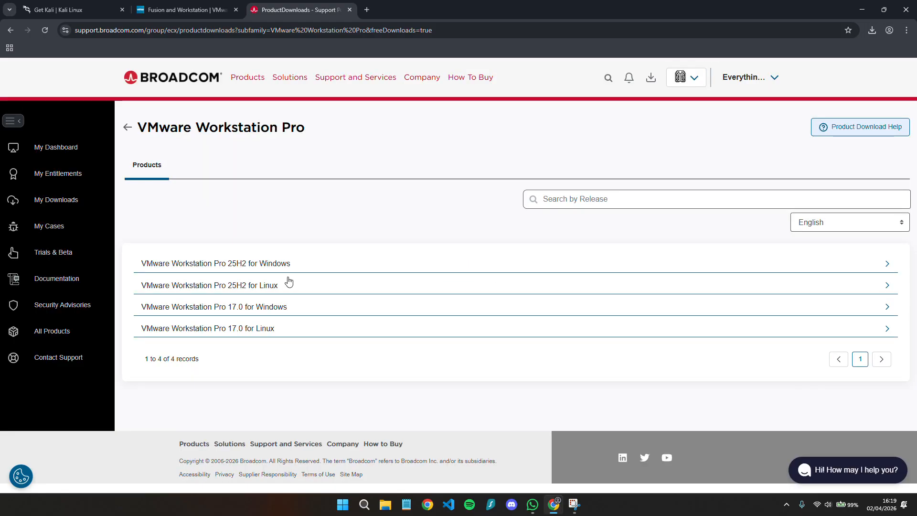
left_click(234, 268)
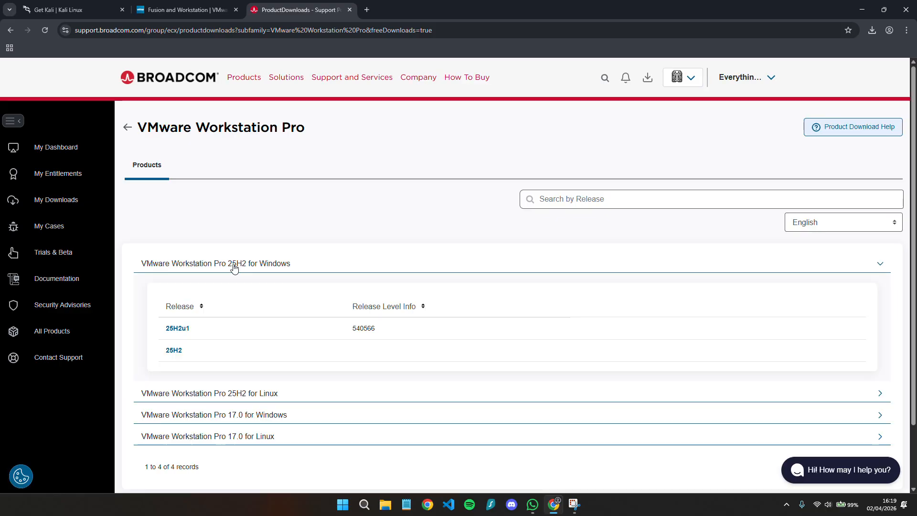
left_click(177, 329)
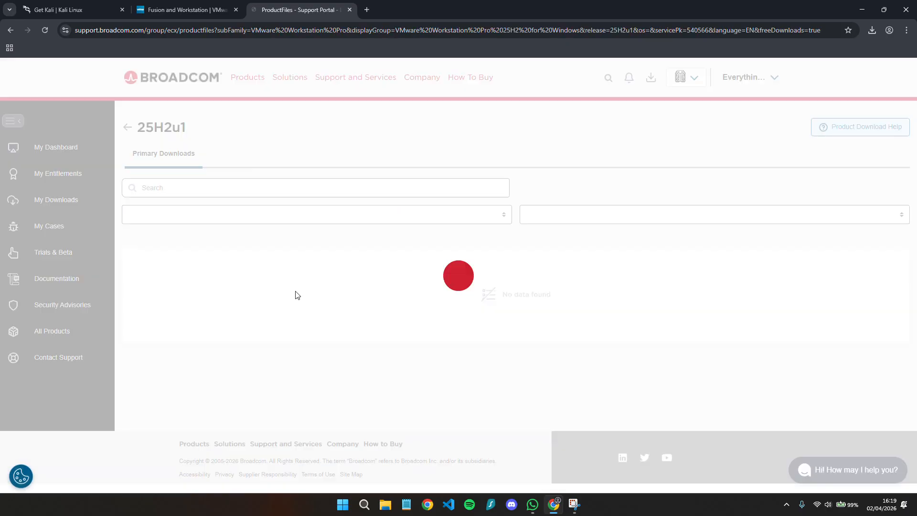
Step: View the Terms and Conditions, agree to them, and download the VMware Workstation Pro for Windows installer
scroll(420, 394, "down", 1)
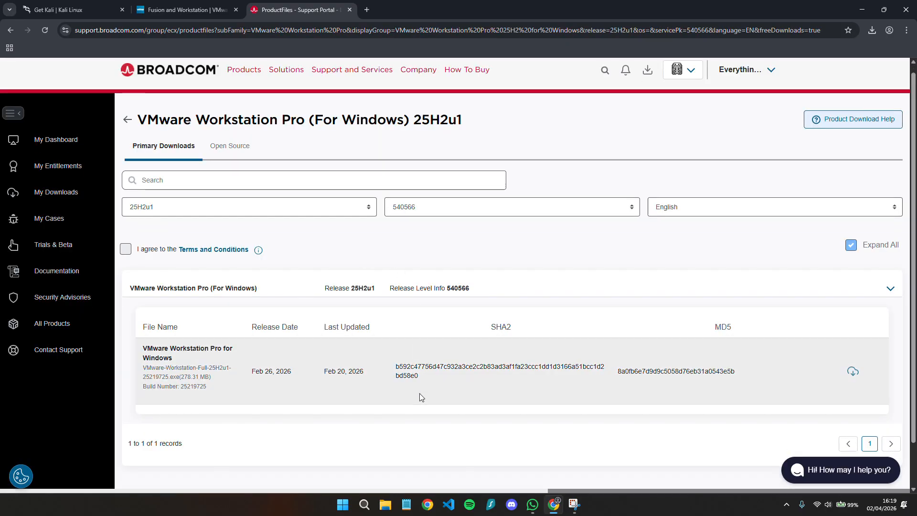
scroll(419, 393, "down", 1)
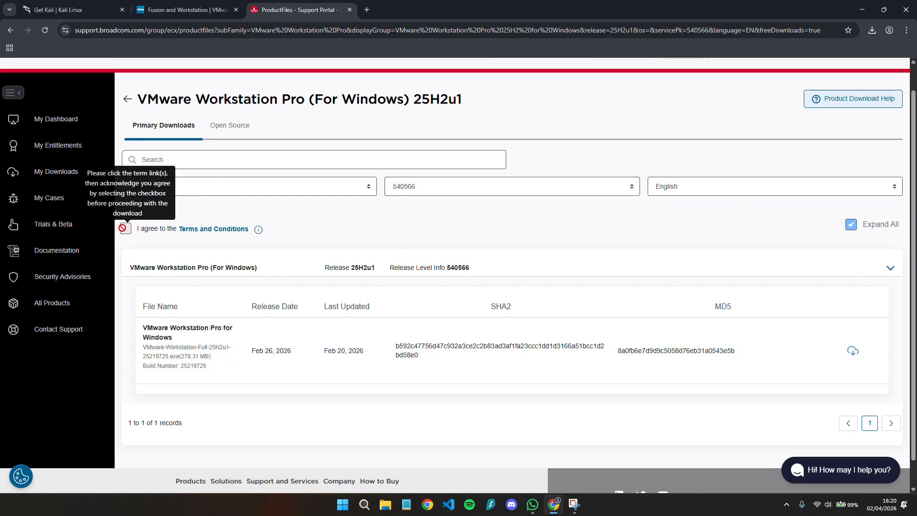
left_click(203, 229)
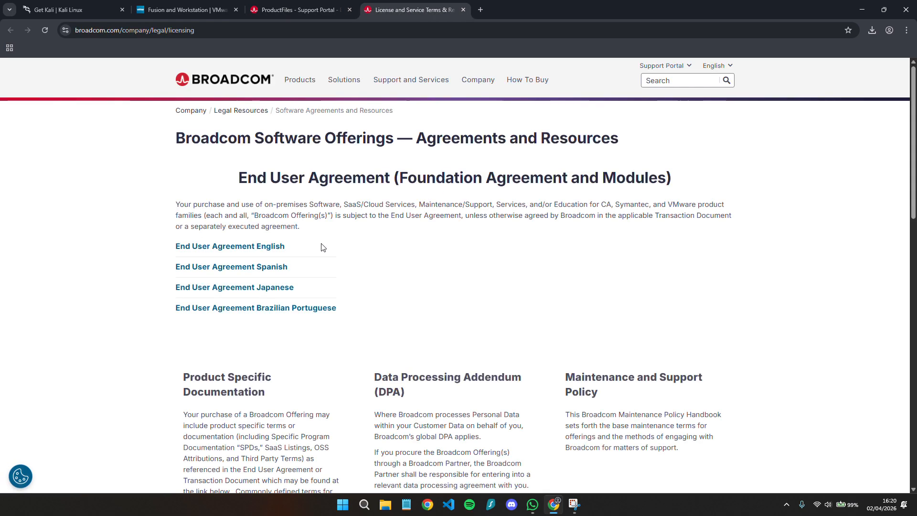
key("ctrl+w")
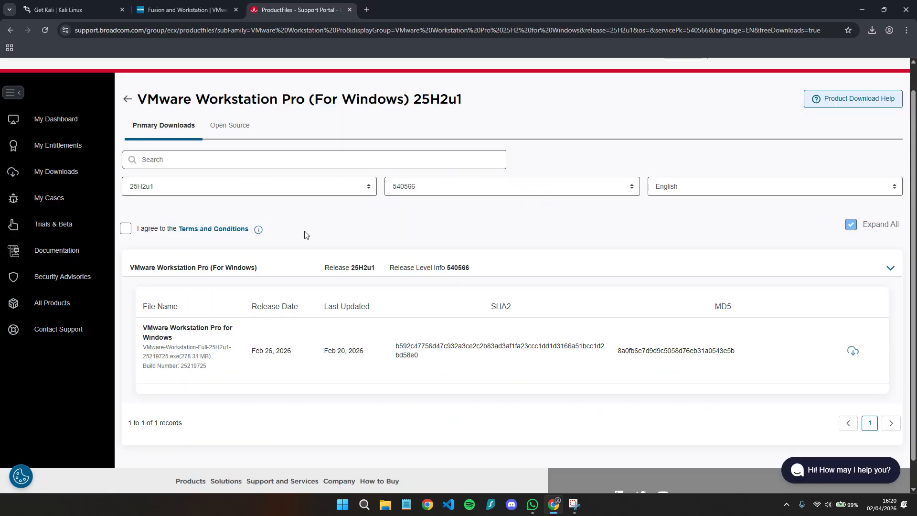
left_click(126, 229)
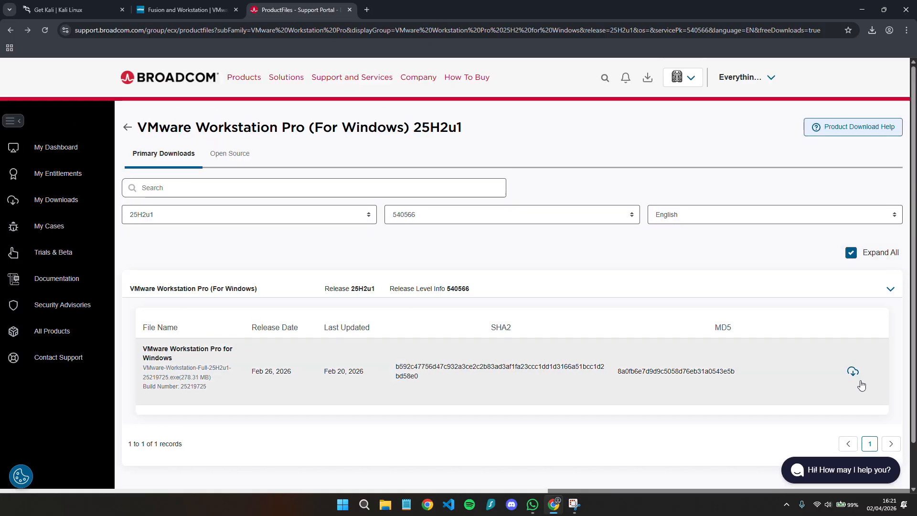
left_click(853, 372)
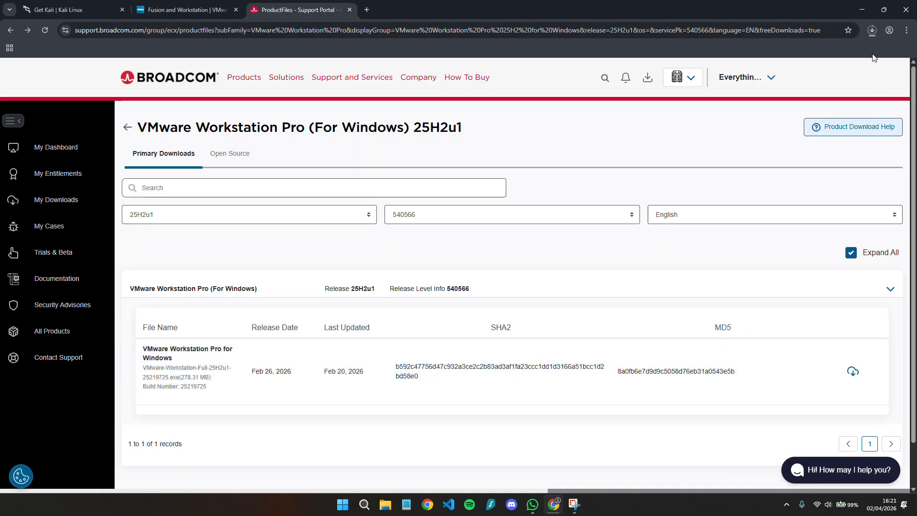
left_click(872, 38)
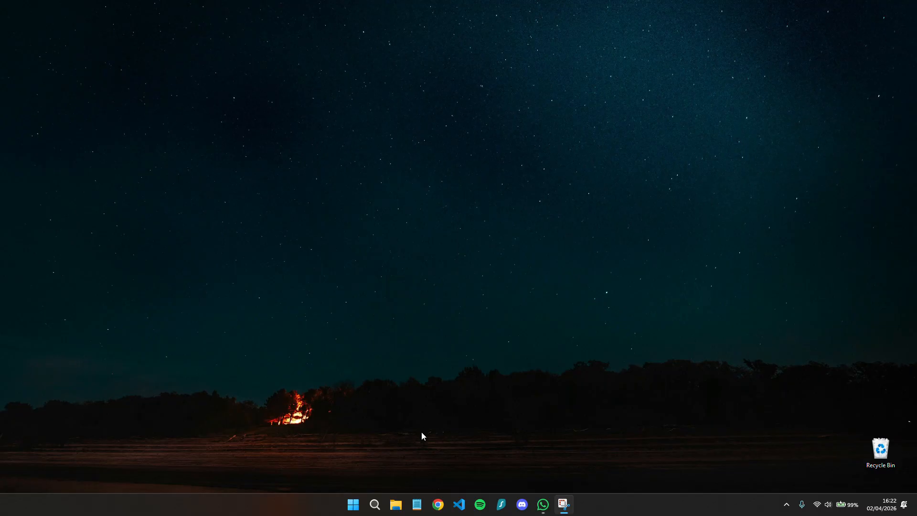
Step: Open the Downloads folder in File Explorer and check for the VMware Workstation setup file and the Kali Linux installer image
left_click(396, 504)
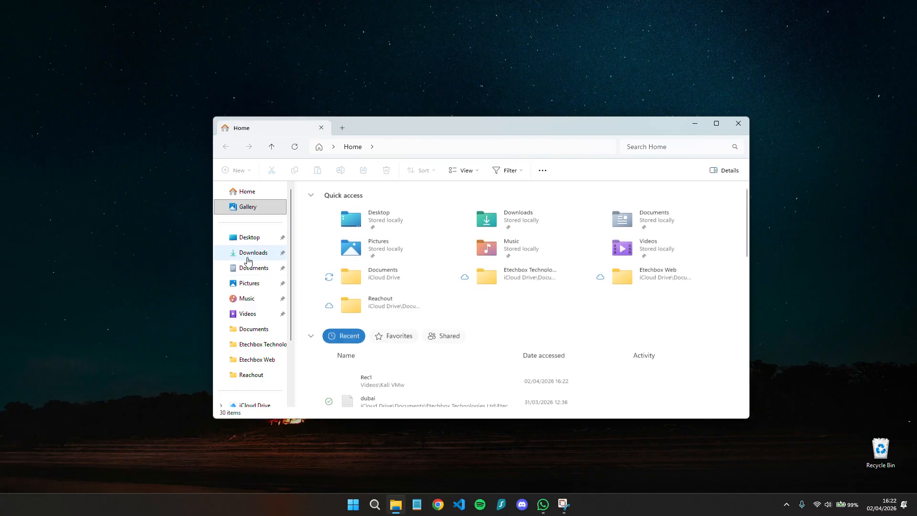
left_click(248, 259)
left_click(319, 202)
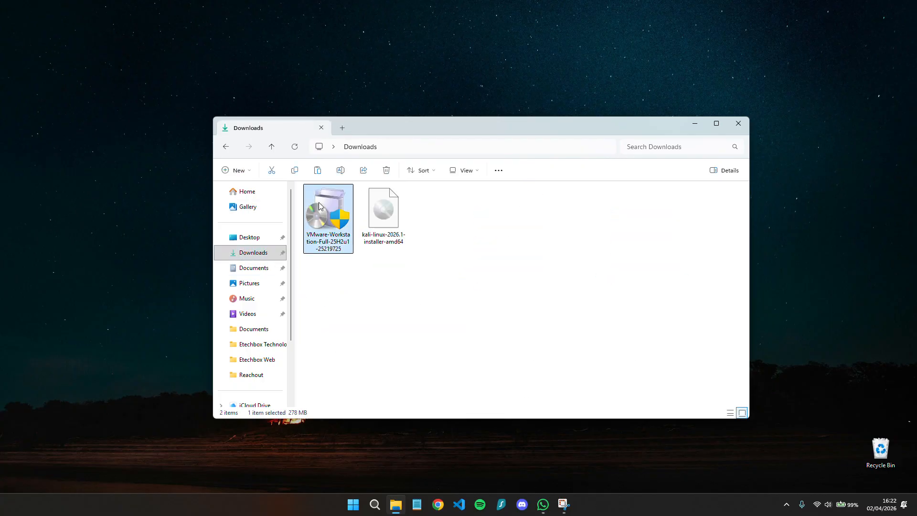
left_click(384, 223)
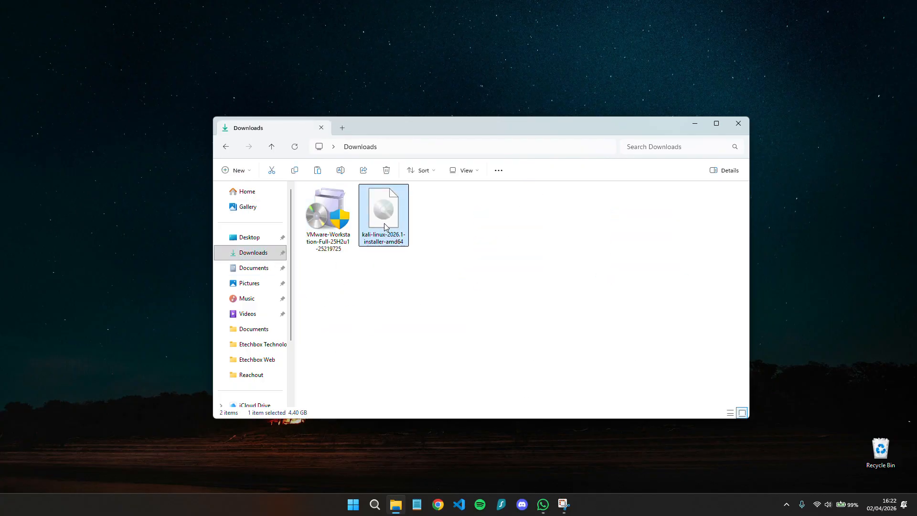
Step: Run the VMware Workstation setup file, minimize the folder window, and advance the setup wizard to the End-User License Agreement
left_click(323, 209)
double_click(323, 209)
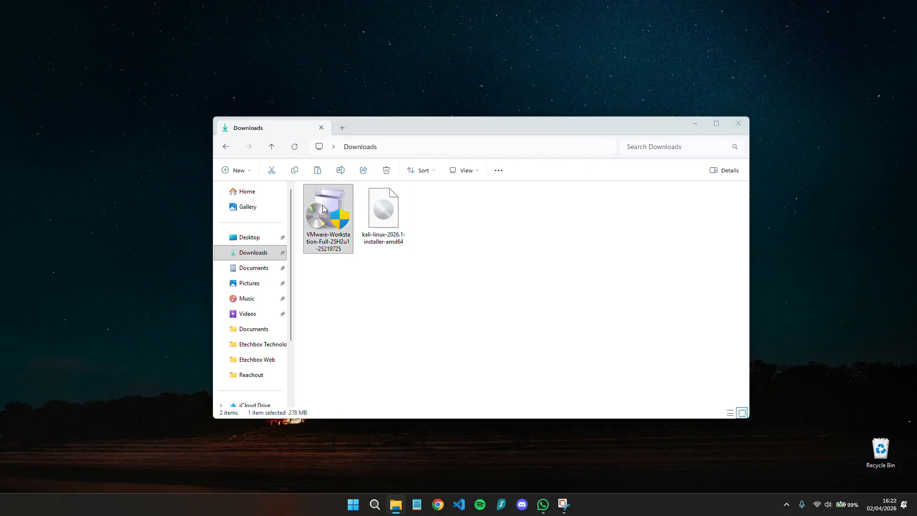
left_click(703, 127)
left_click(504, 327)
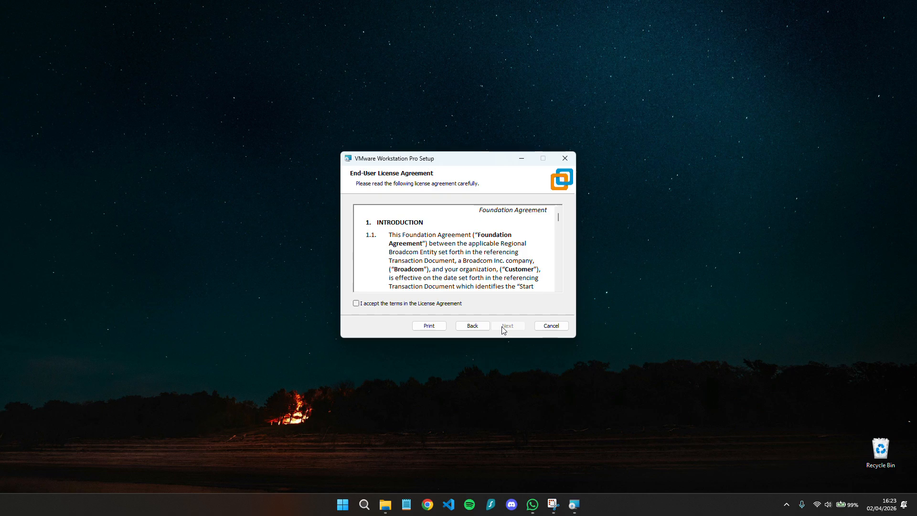
Step: Accept the license agreement, advance through the VMware Workstation Pro installation, and finish the setup wizard
left_click(364, 306)
left_click(504, 327)
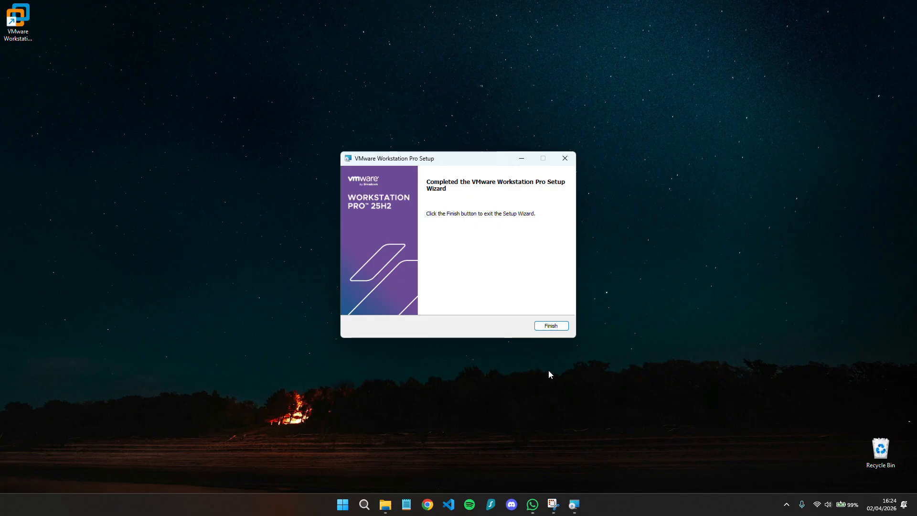
left_click(543, 329)
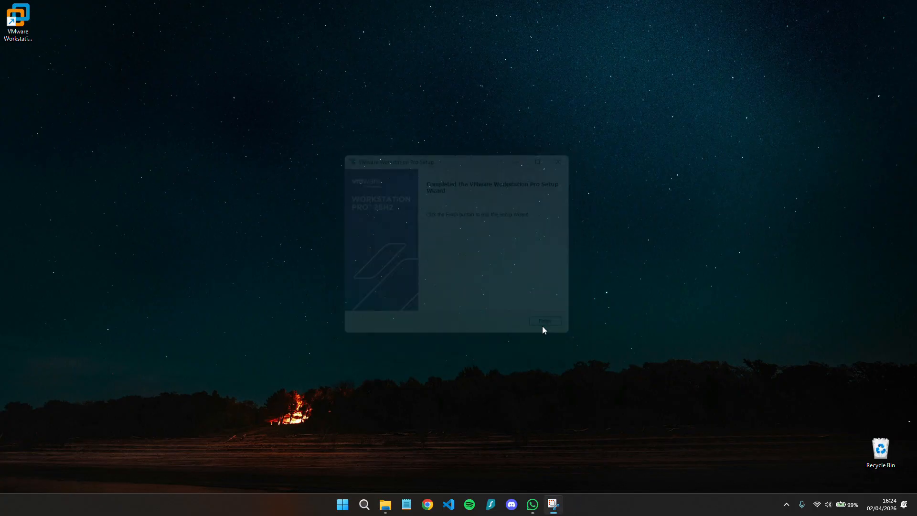
Step: Launch VMware Workstation Pro and start creating a new virtual machine with the Typical (recommended) configuration
double_click(20, 19)
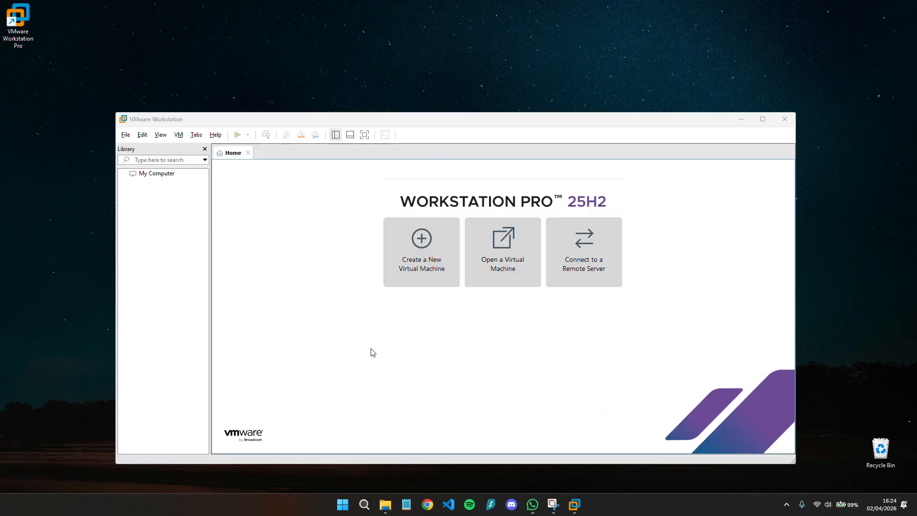
left_click(425, 262)
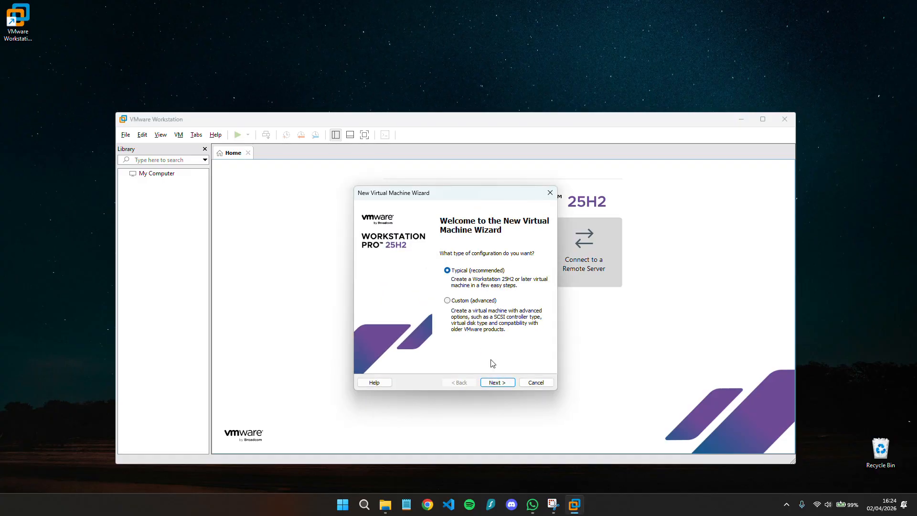
left_click(495, 382)
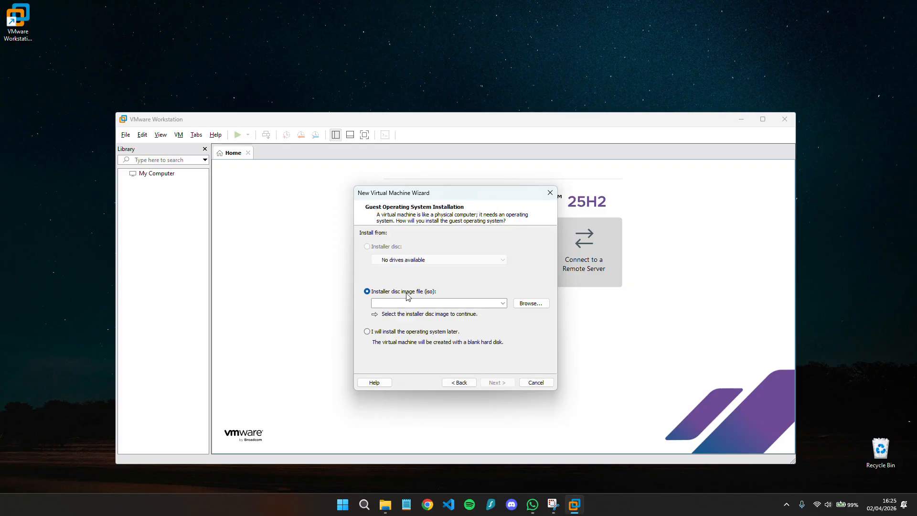
Step: Choose kali-linux-2026.1-installer-amd64 from the Downloads folder as the installer disc image and continue
left_click(530, 304)
left_click(398, 328)
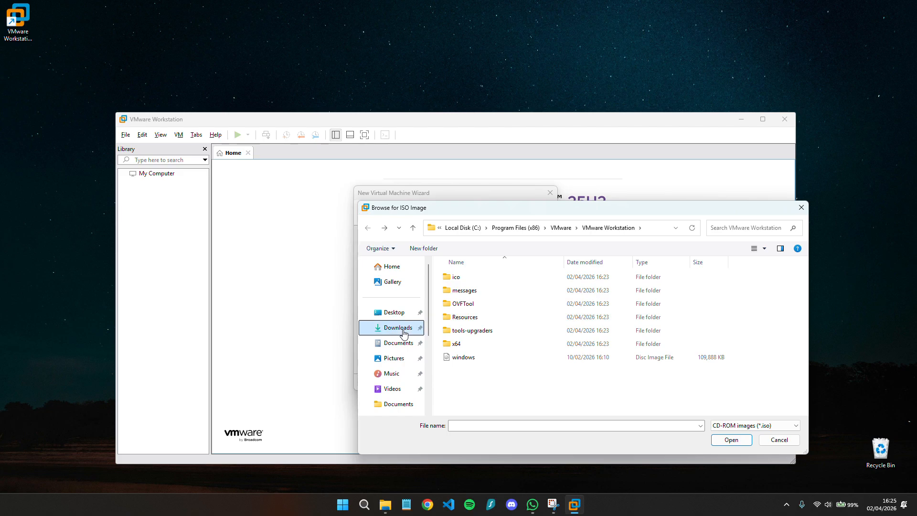
left_click(542, 293)
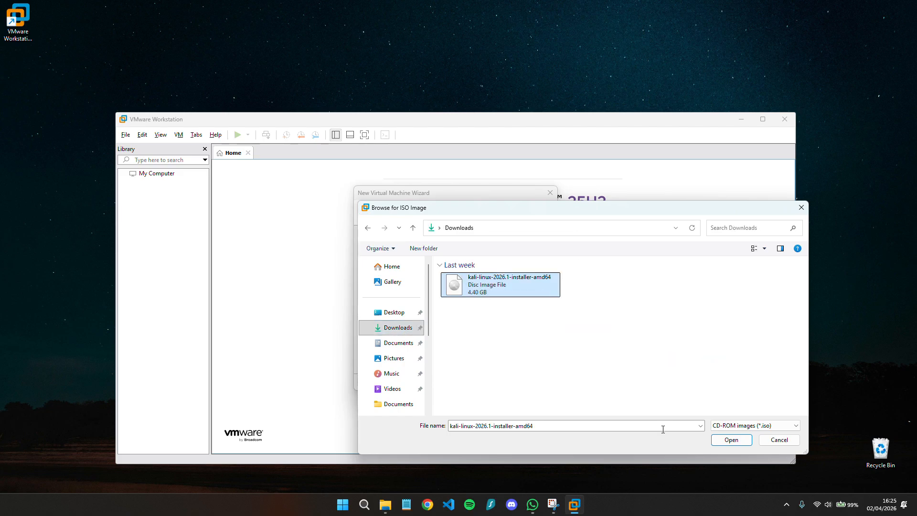
left_click(735, 442)
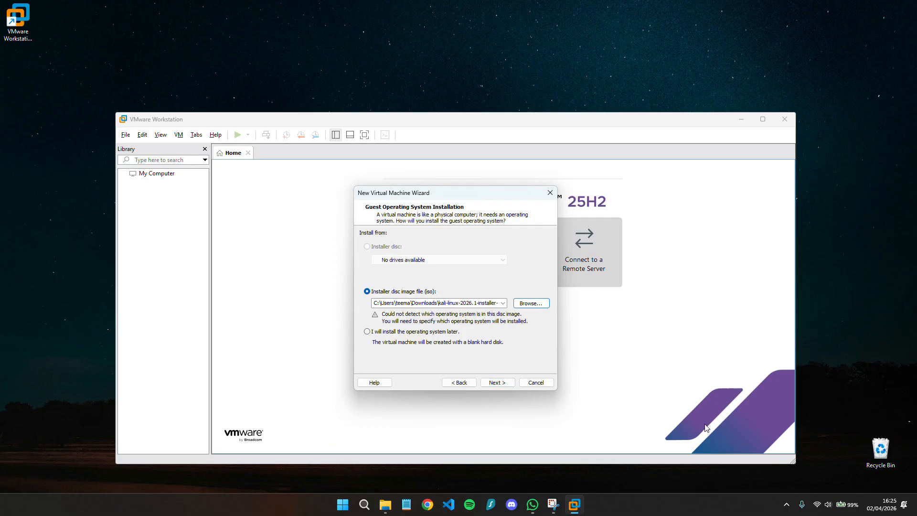
left_click(495, 382)
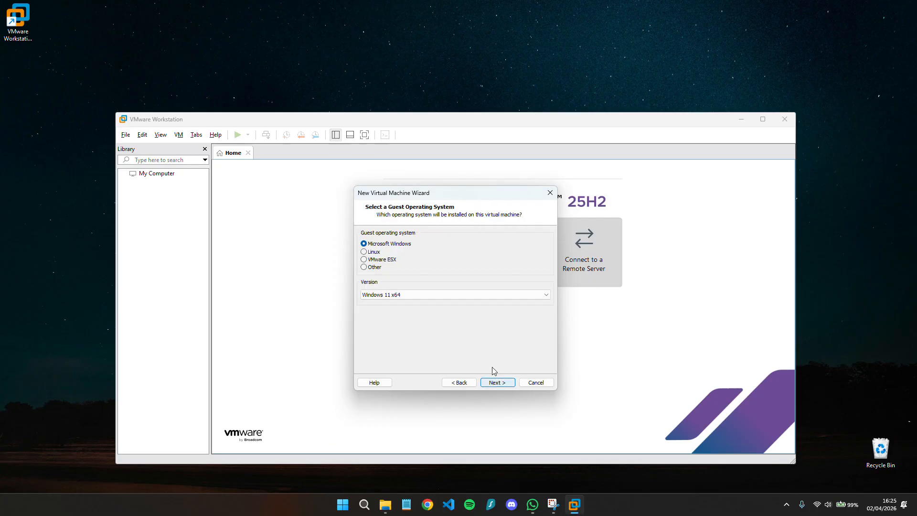
Step: Set the guest operating system to Linux, version Debian 13.x 64-bit, and continue
left_click(375, 252)
left_click(414, 295)
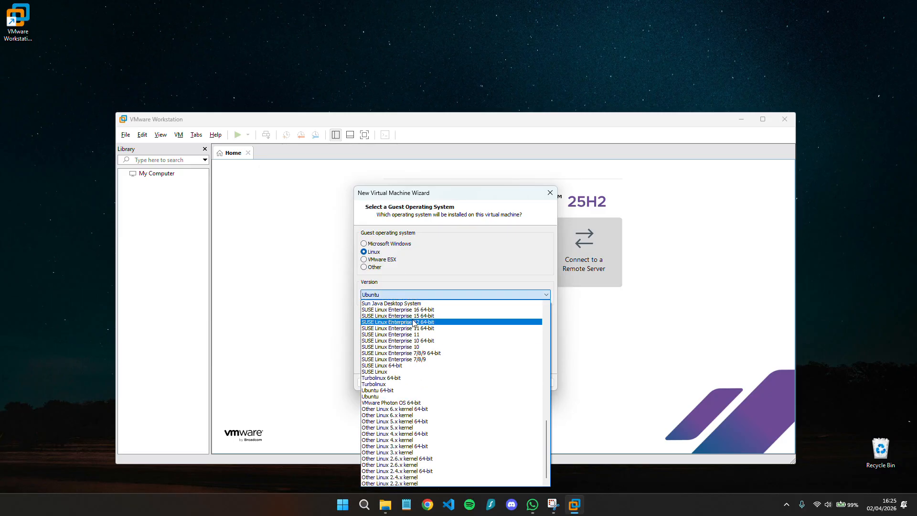
scroll(421, 431, "up", 20)
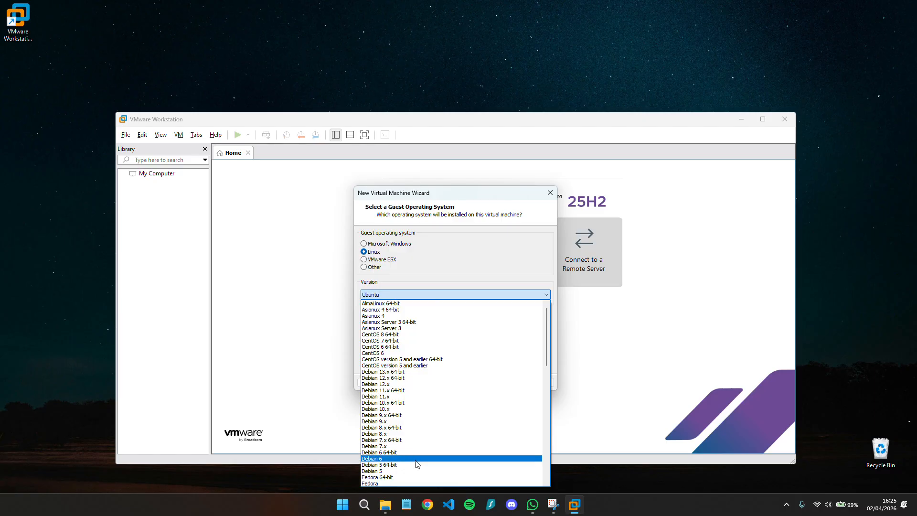
left_click(410, 373)
left_click(496, 383)
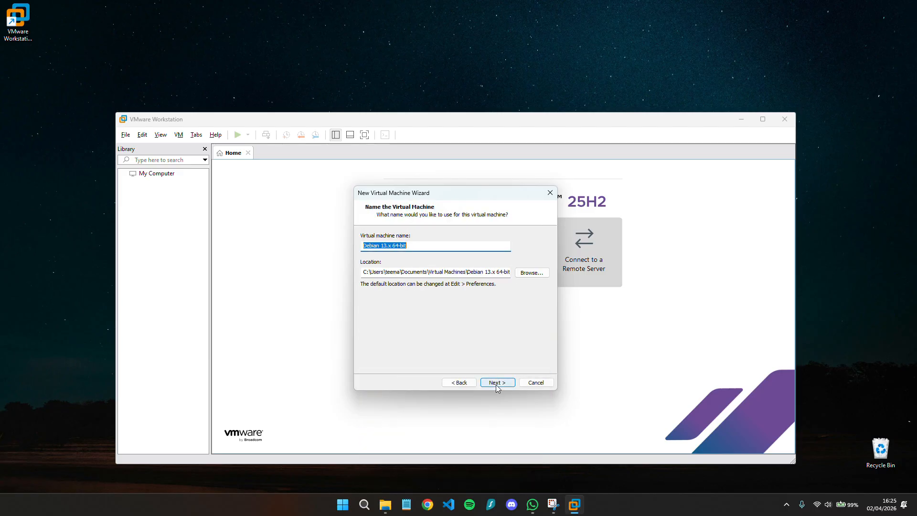
Step: Name the virtual machine Kali Linux 2026, keep the default location, and continue
type("Kali Linux 2026")
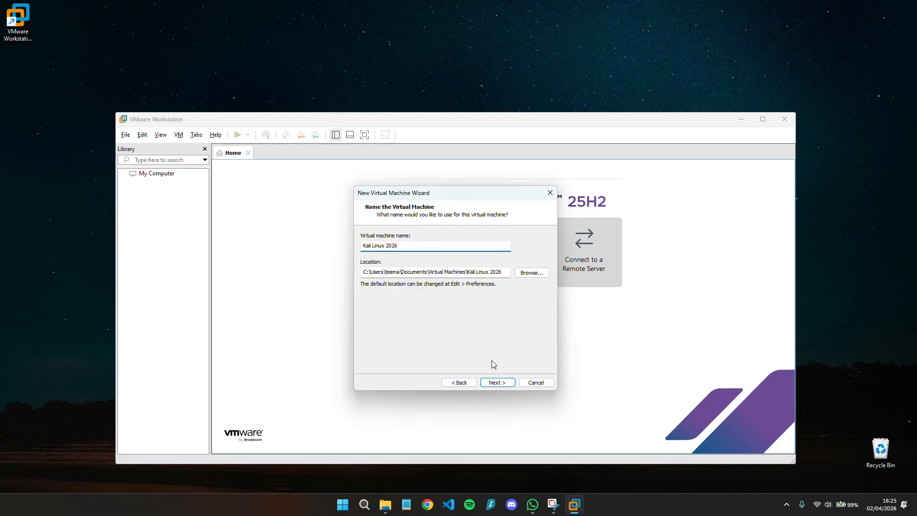
left_click_drag(476, 271, 501, 270)
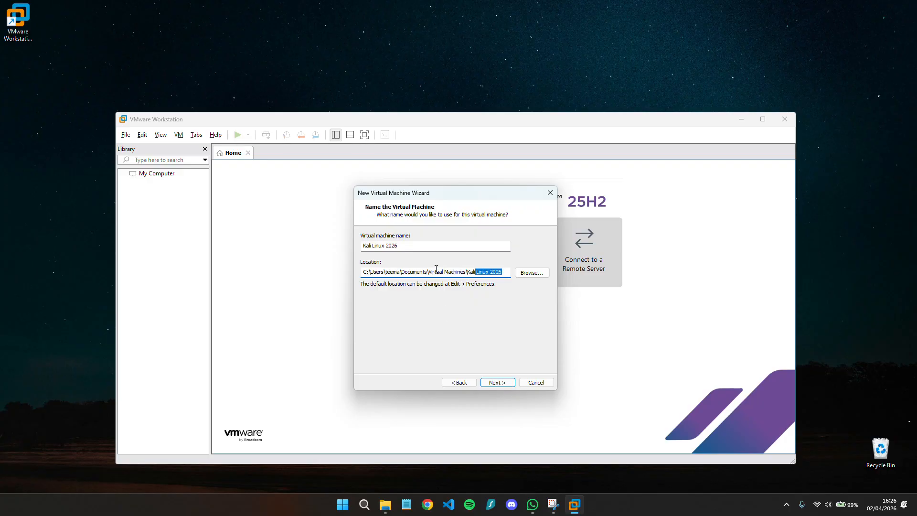
left_click(495, 381)
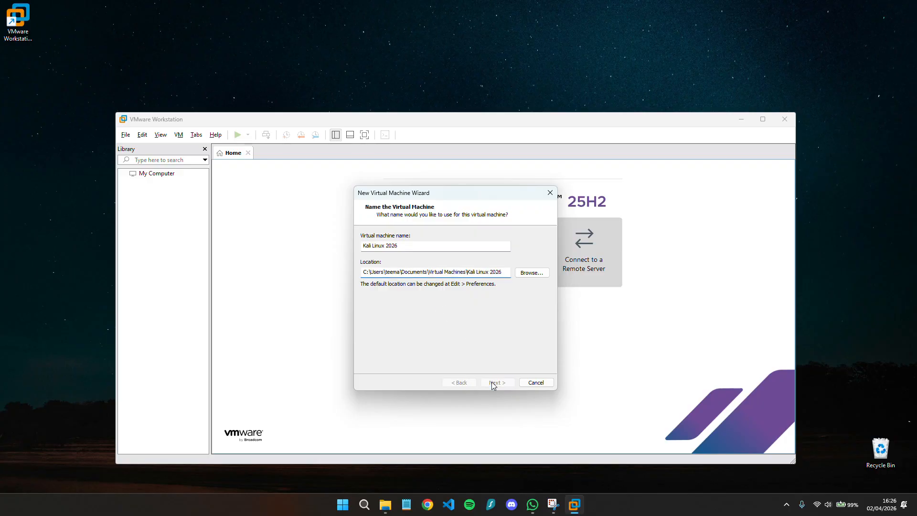
Step: Set the virtual machine's maximum disk size to 40 GB
left_click(435, 257)
left_click_drag(435, 257, 447, 257)
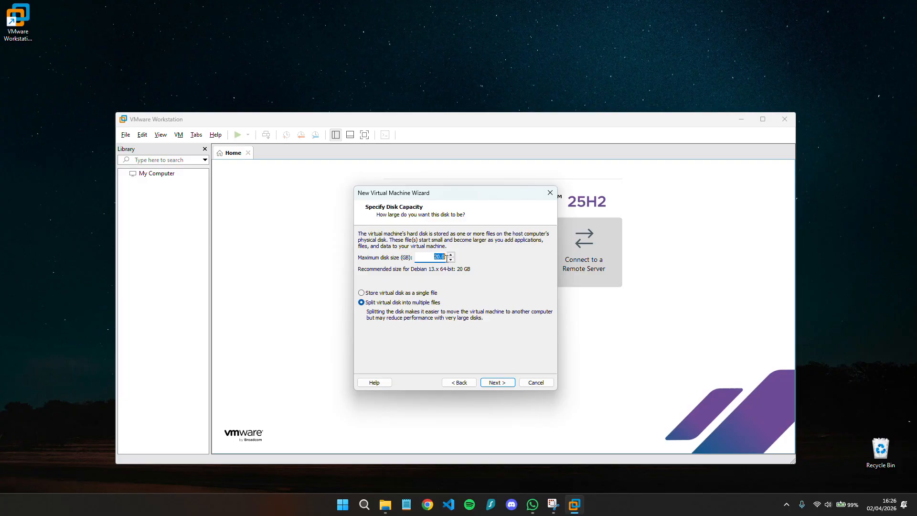
type("40")
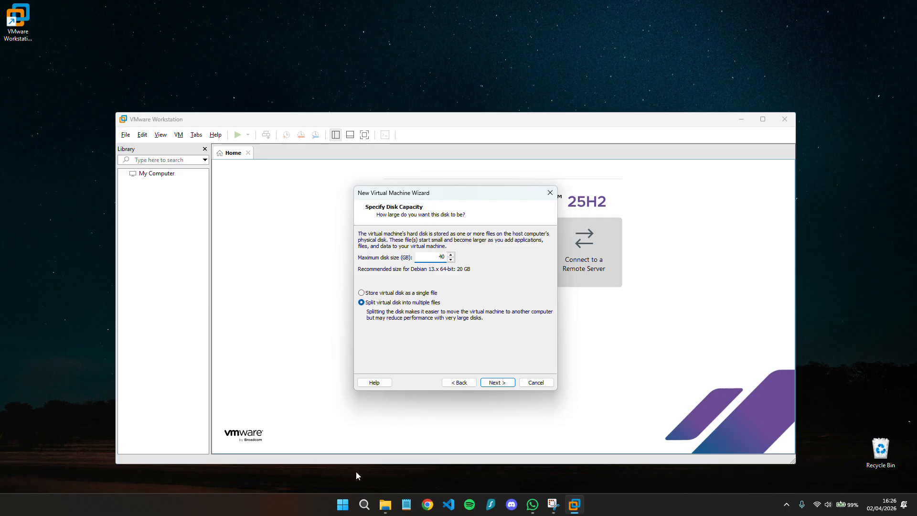
Step: Check the free space on Local Disk (C:) under This PC in File Explorer, and close the window
left_click(385, 505)
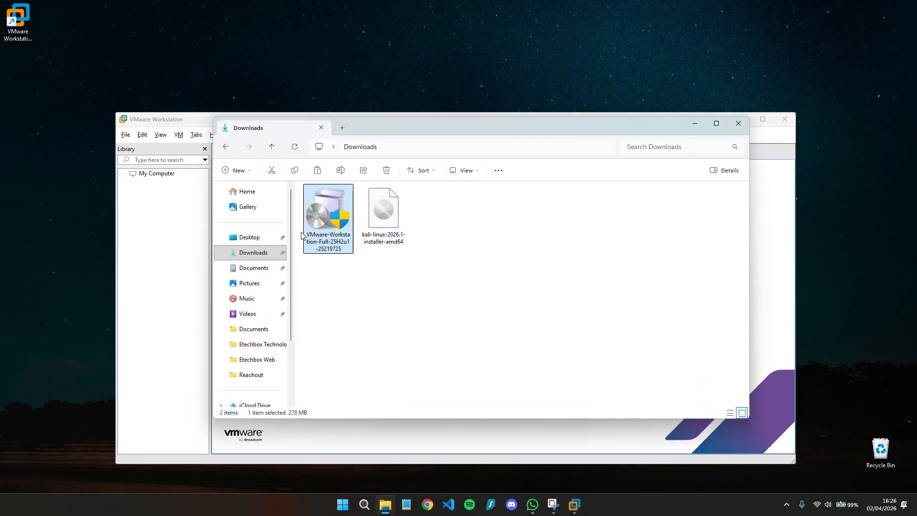
scroll(258, 362, "down", 3)
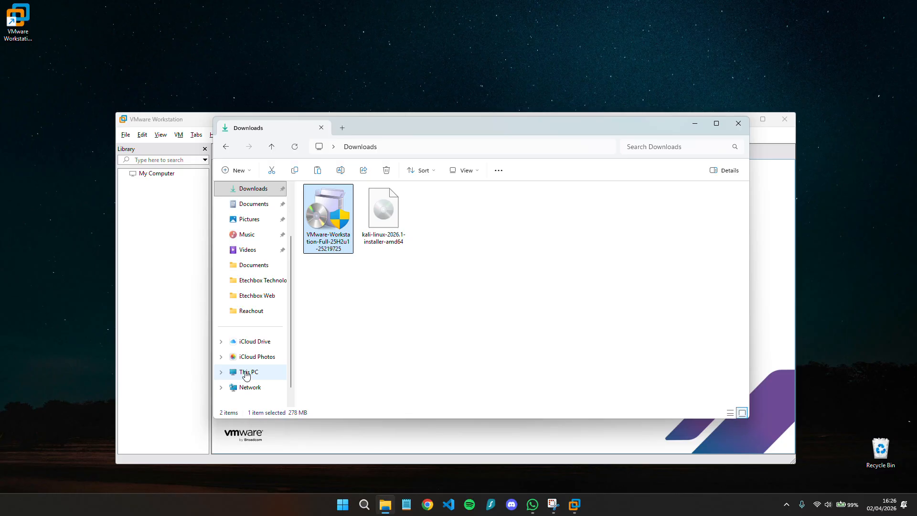
left_click(247, 374)
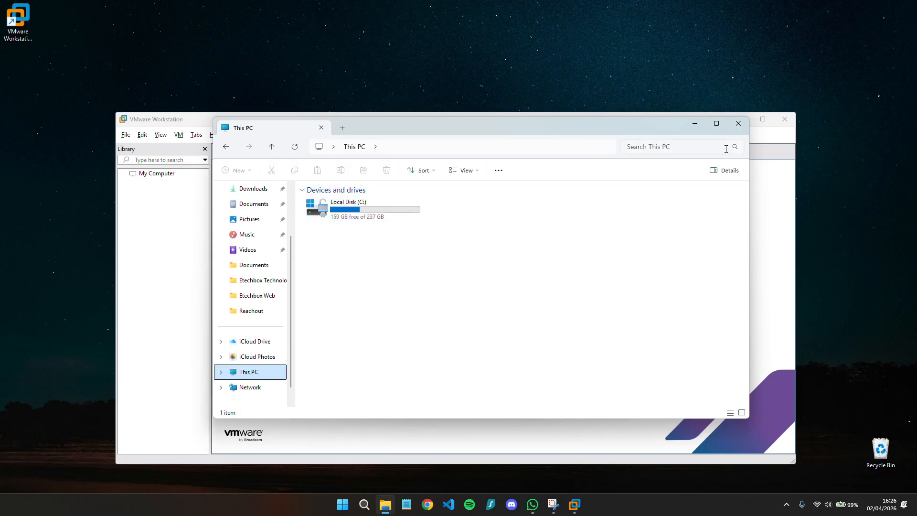
left_click(739, 124)
Step: Accept the disk capacity with the disk split into multiple files, and set the virtual machine's memory to 4096 MB in the hardware customization
left_click(495, 350)
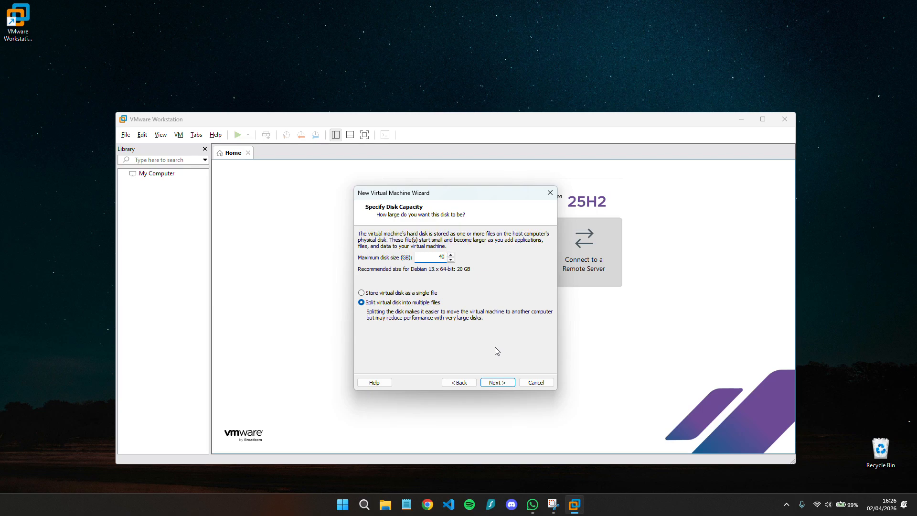
left_click(497, 383)
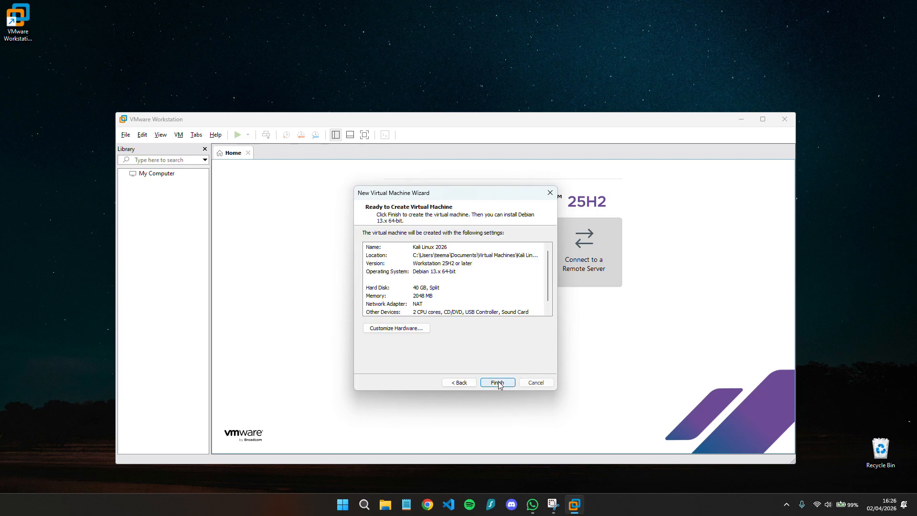
left_click(407, 329)
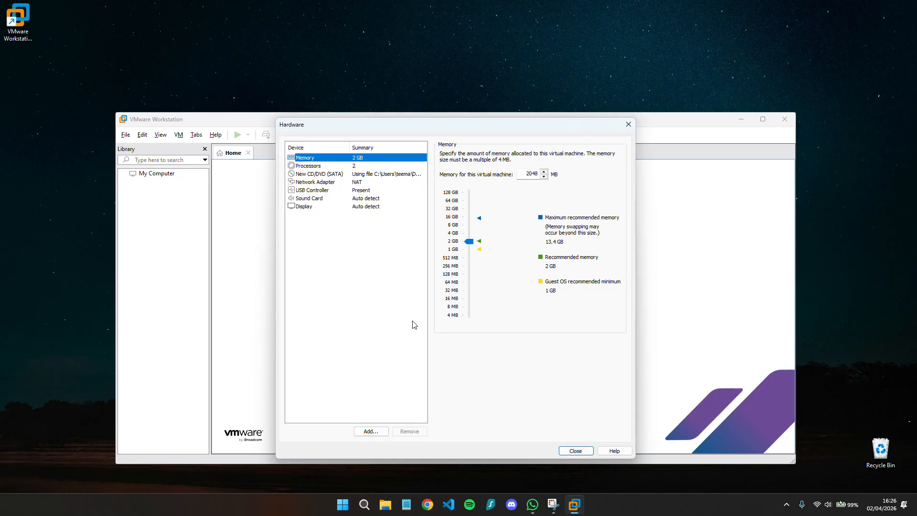
left_click(468, 244)
left_click_drag(467, 244, 471, 231)
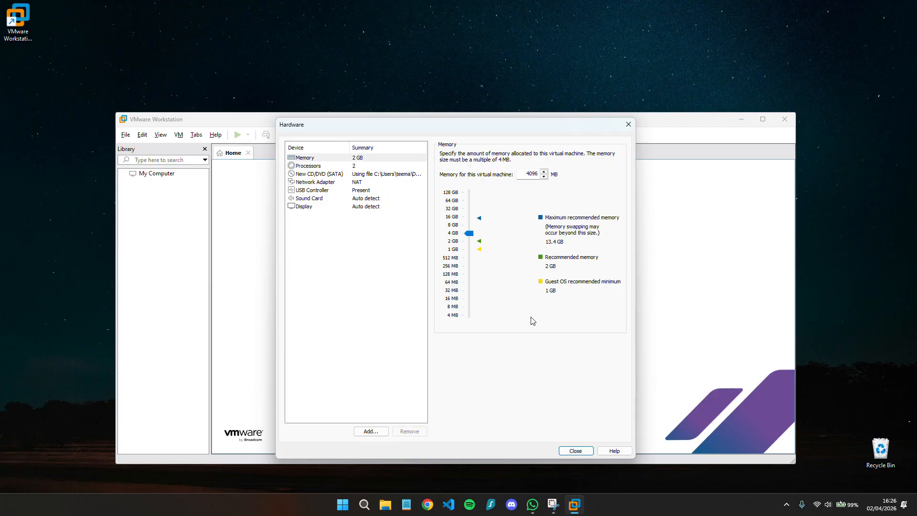
Step: Keep the number of processors at 2, close the hardware settings, and finish creating the virtual machine
left_click(380, 165)
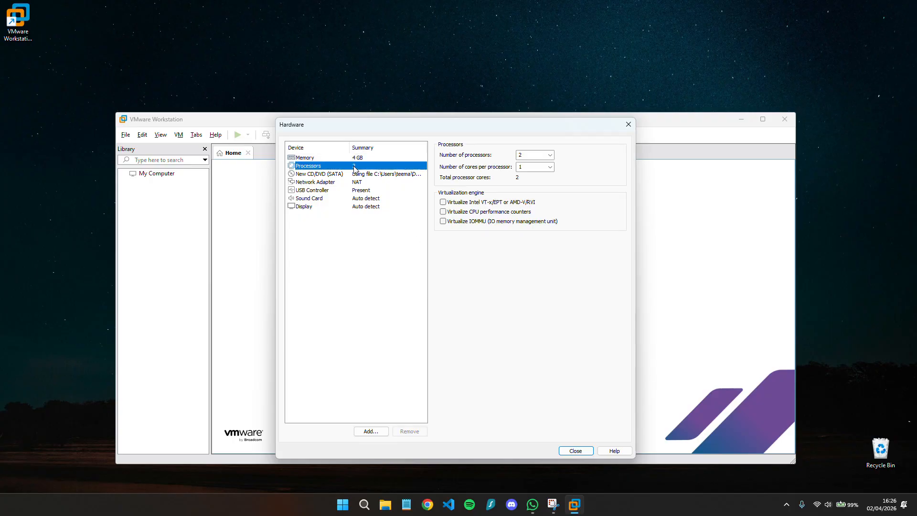
left_click(551, 156)
left_click(551, 156)
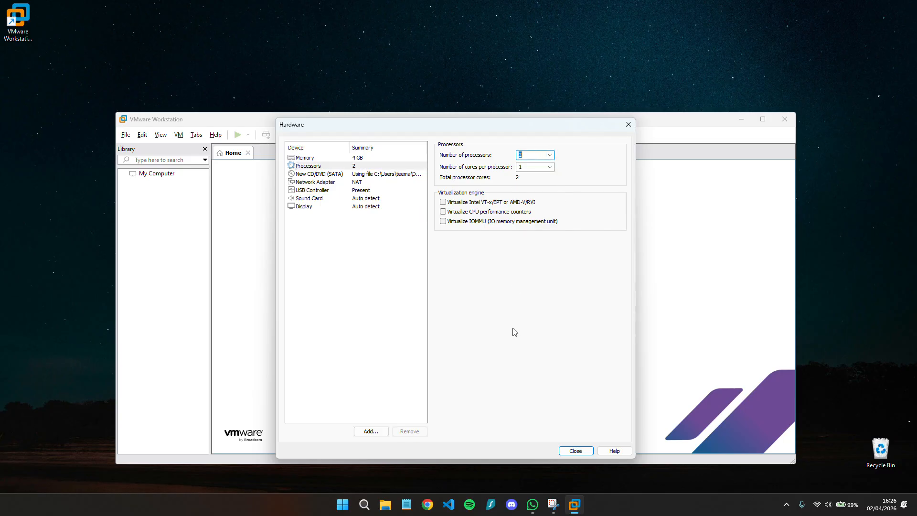
left_click(575, 451)
left_click(497, 382)
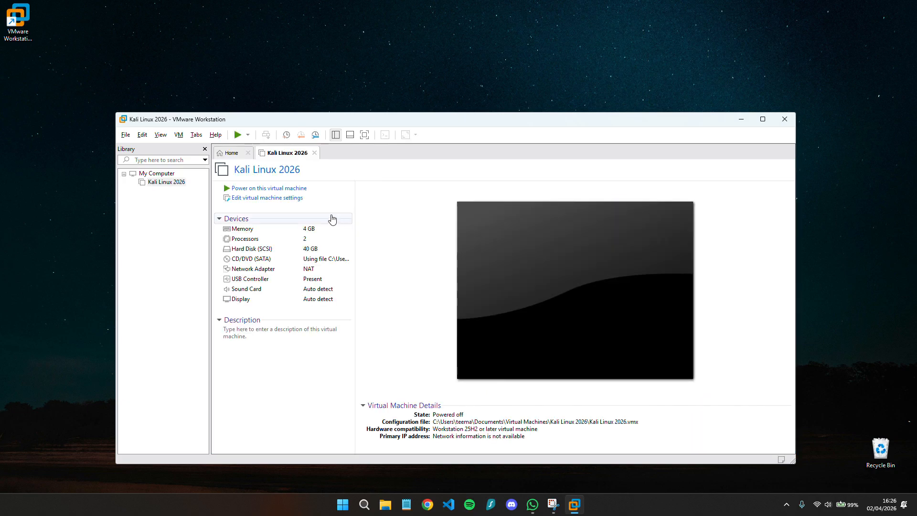
Step: Power on the Kali Linux 2026 virtual machine and start the Graphical install from the installer menu
left_click(270, 189)
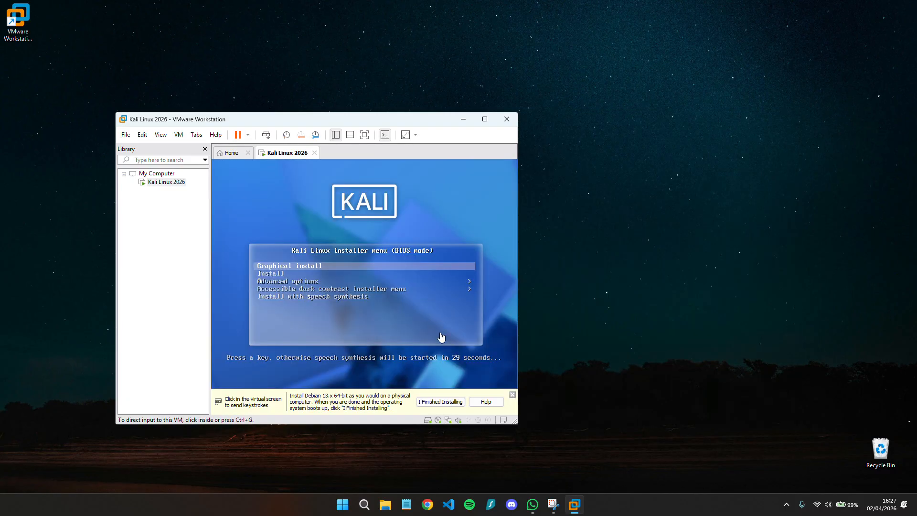
left_click(467, 329)
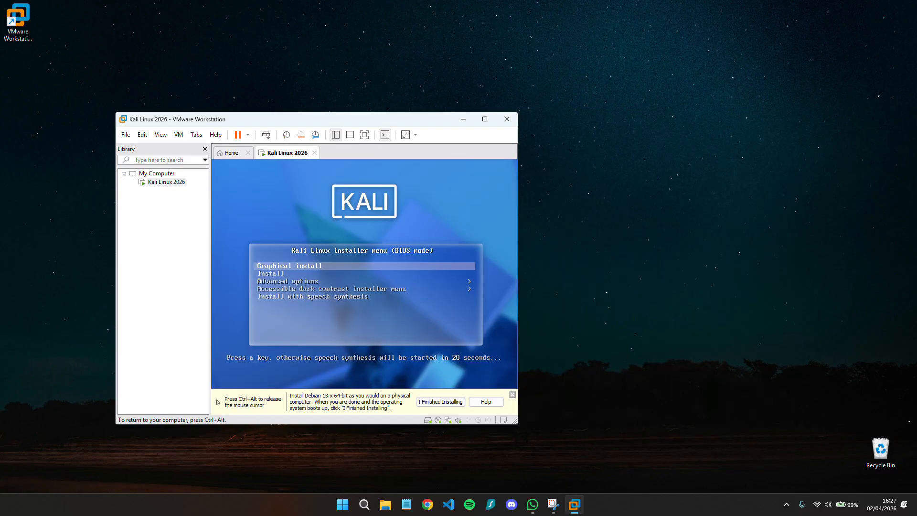
key("Return")
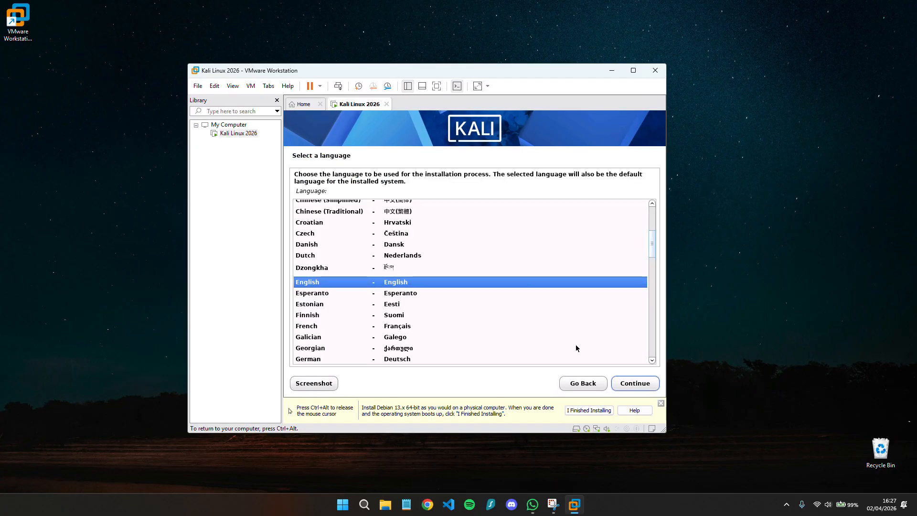
Step: Accept English as the language, United States as the location, and American English as the keymap
left_click(635, 385)
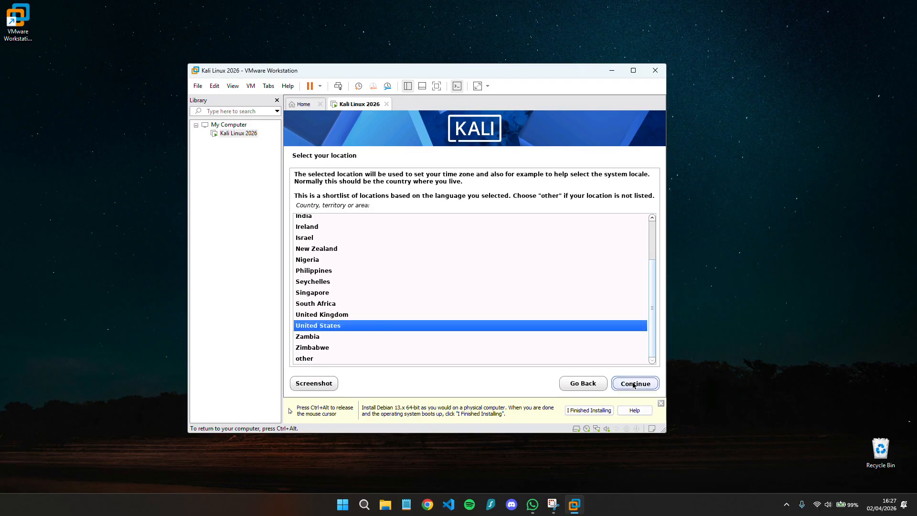
left_click(634, 384)
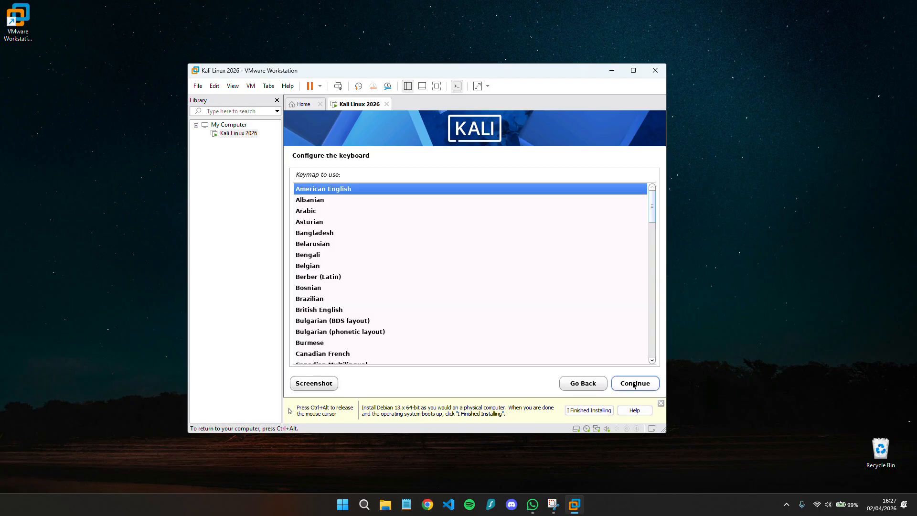
left_click(635, 384)
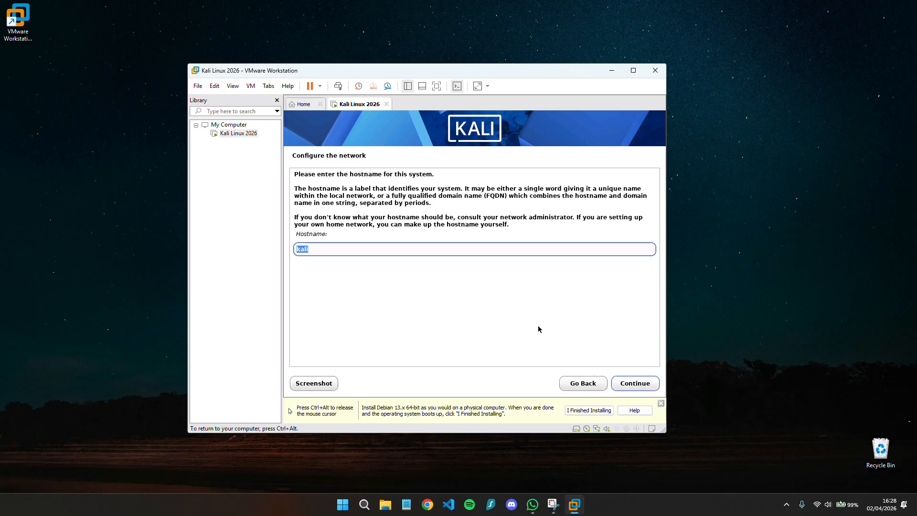
Step: Keep kali as the hostname and leave the domain name empty in the network configuration
left_click(631, 386)
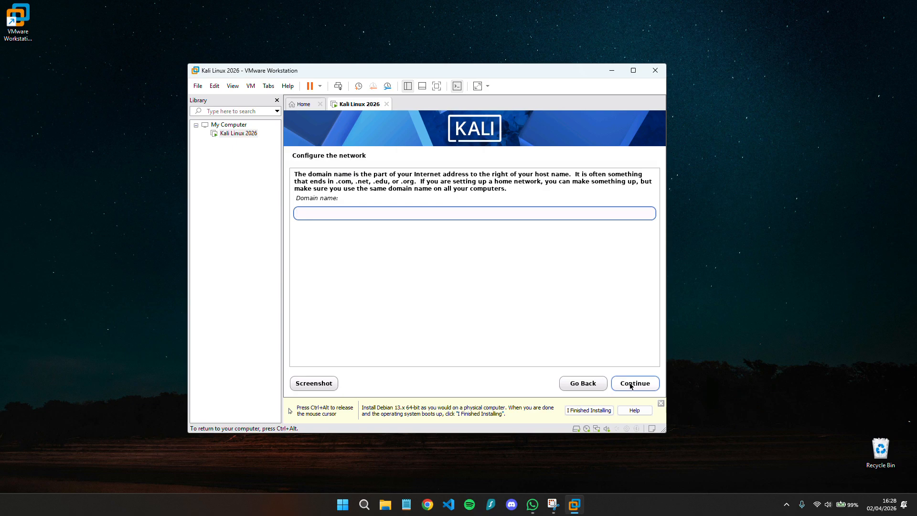
left_click(631, 386)
Step: Enter the new user's full name and accept the suggested account username
type("Teema")
left_click(631, 386)
left_click(631, 386)
Step: Set the new user's account password and enter it again to verify it
type("••••")
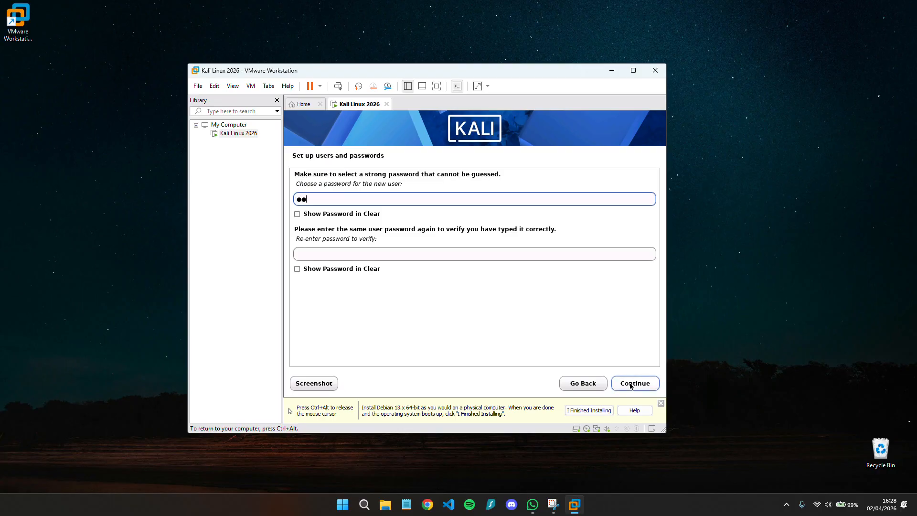
key("Tab")
key("Tab")
type("••••")
left_click(631, 386)
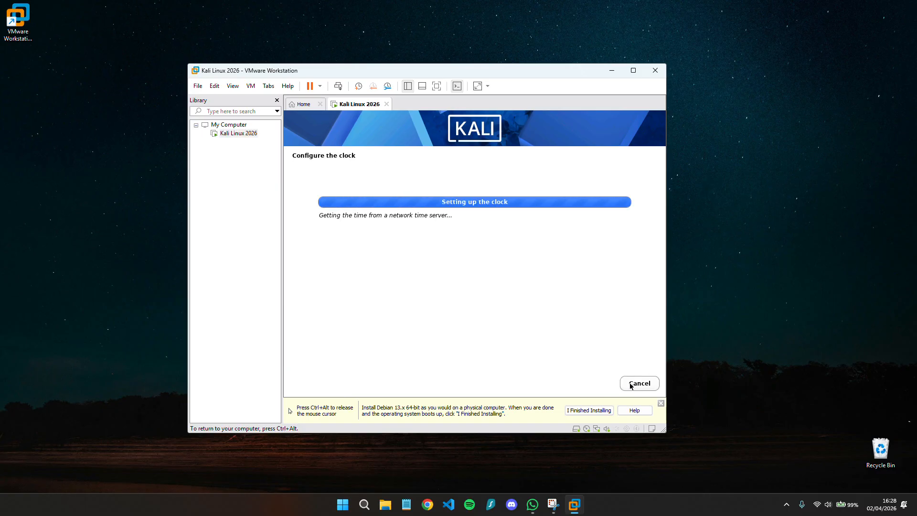
Step: Accept the default time zone and choose guided partitioning of the entire SCSI33 (sda) disk with all files in one partition
left_click(631, 387)
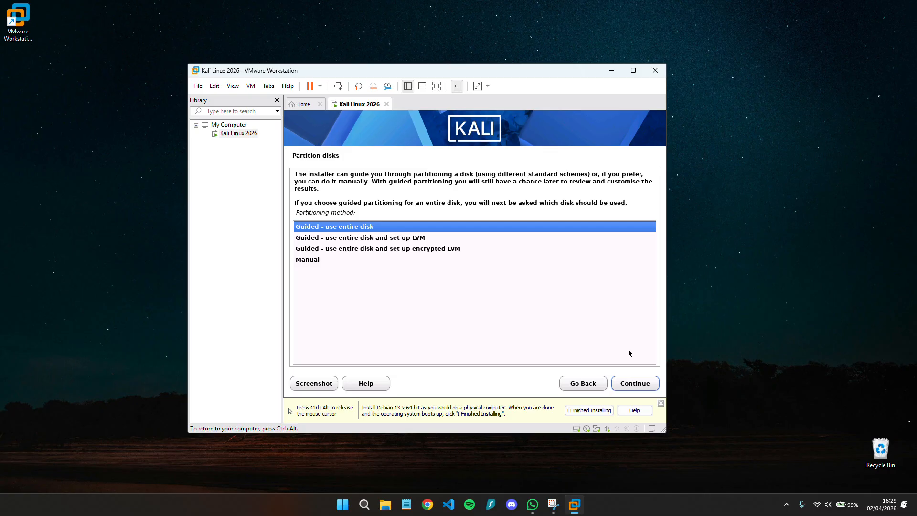
left_click(624, 386)
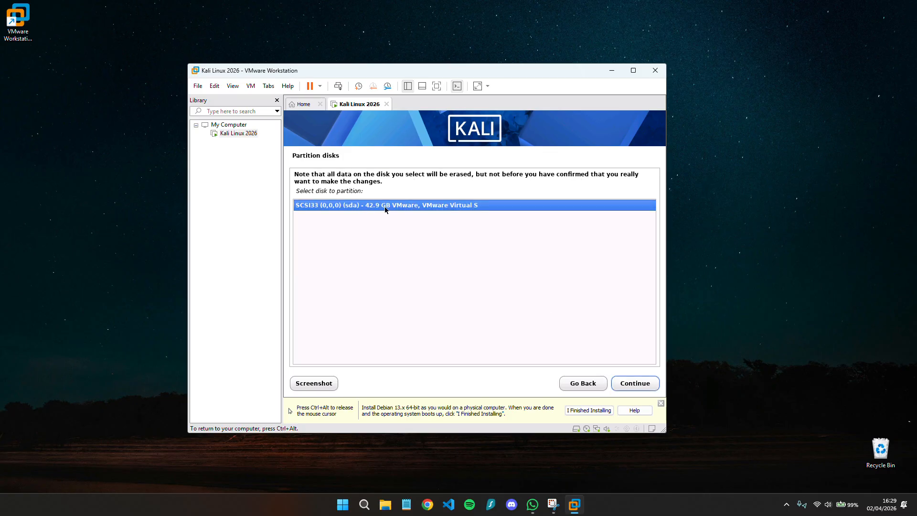
left_click(638, 389)
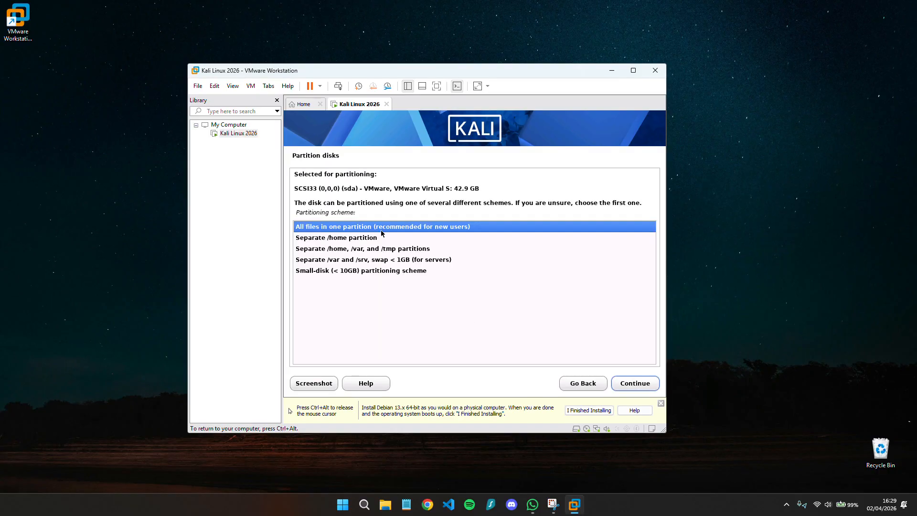
left_click(634, 384)
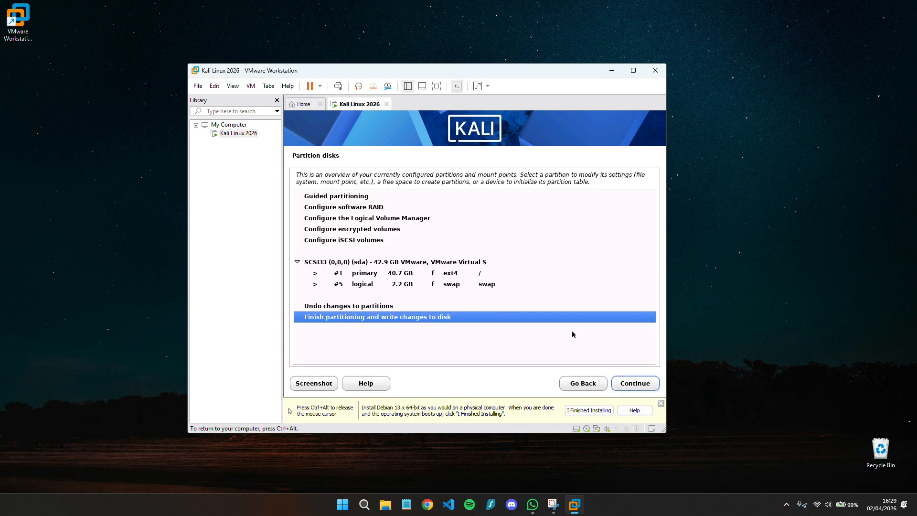
Step: Finish partitioning and confirm with Yes that the changes are written to the disk
left_click(635, 384)
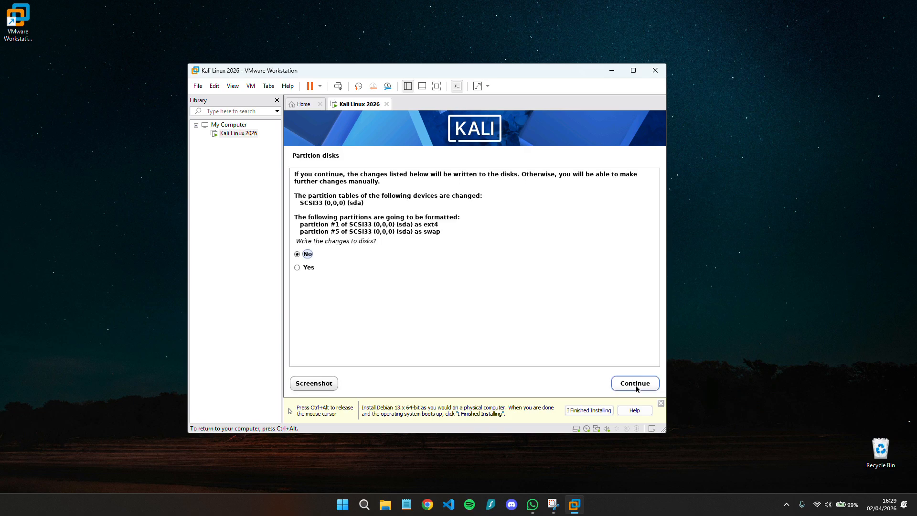
left_click(308, 267)
left_click(640, 386)
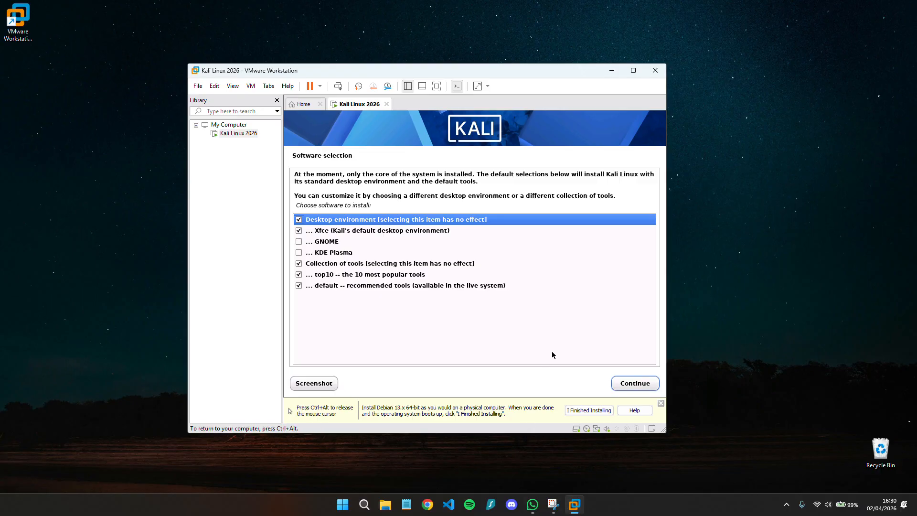
Step: Keep the Xfce desktop with the top10 and default tool collections and install the selected software
left_click(366, 234)
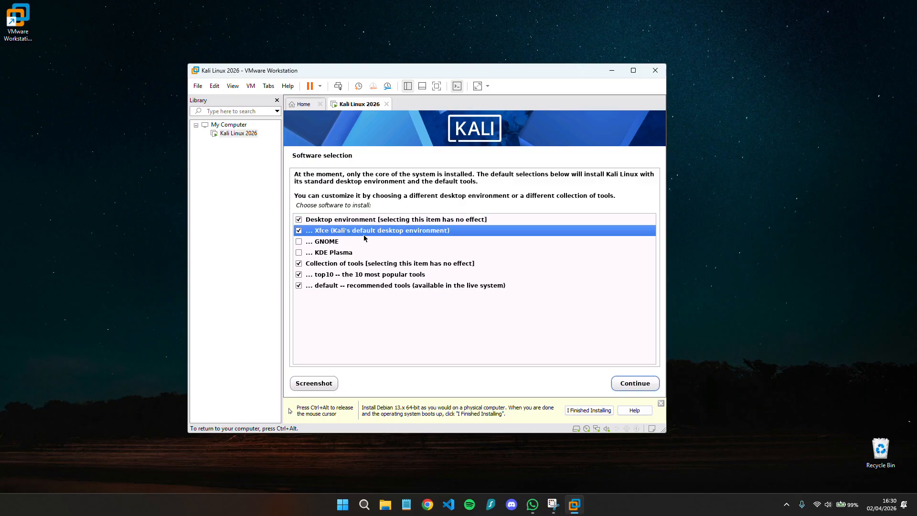
left_click(635, 383)
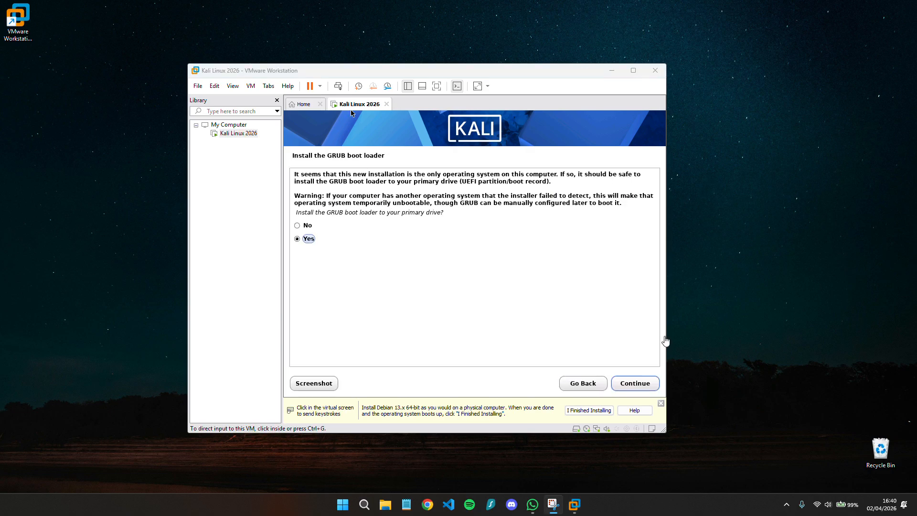
Step: Confirm installing the GRUB boot loader to the primary drive and choose /dev/sda as its device
left_click(582, 334)
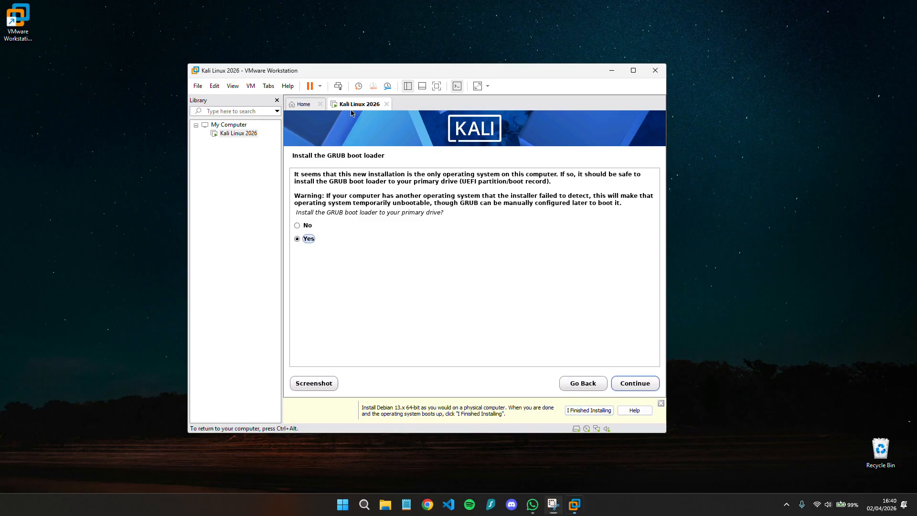
left_click(637, 383)
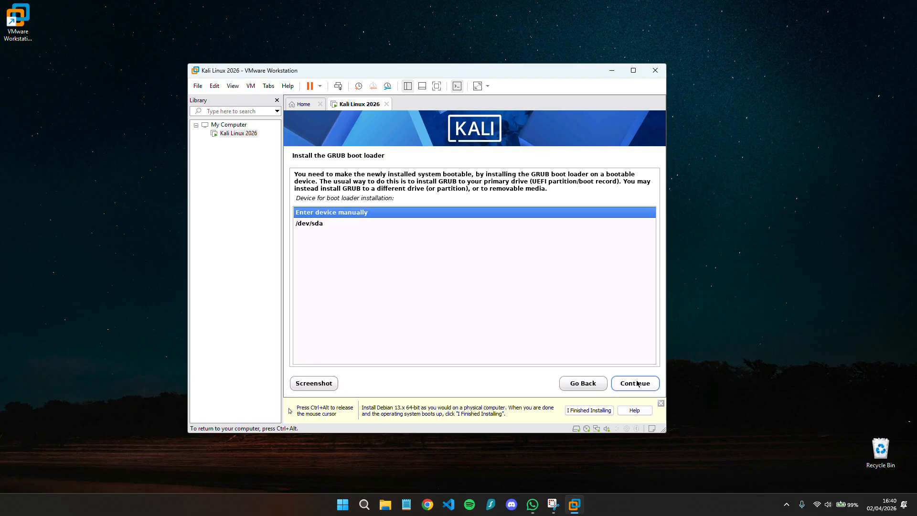
left_click(409, 227)
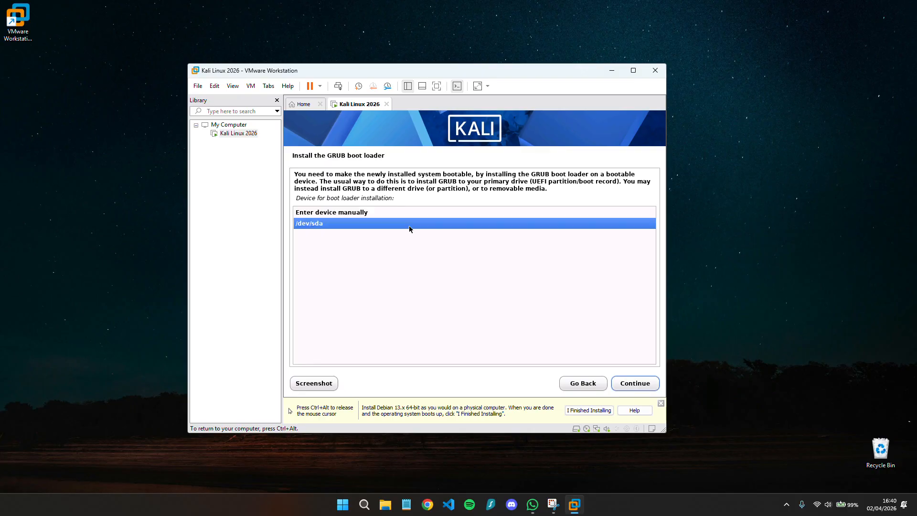
left_click(642, 387)
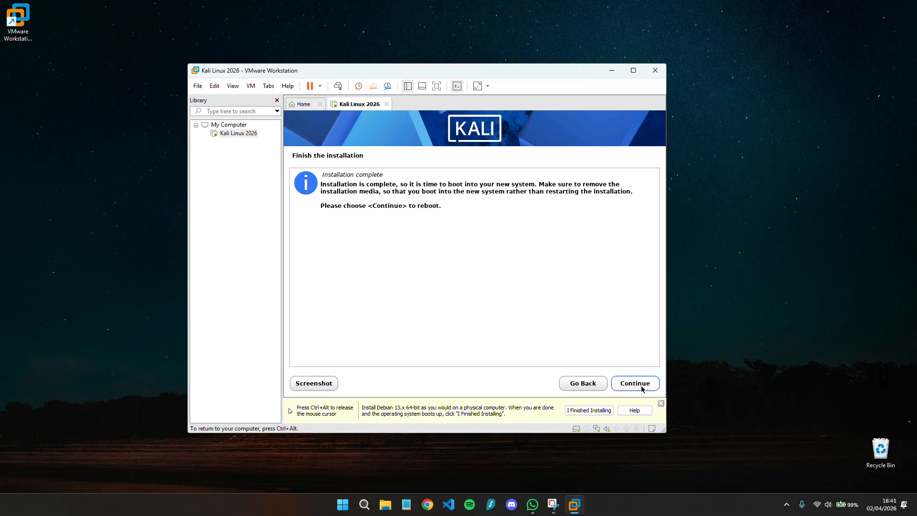
Step: Complete the installation by rebooting into the new system, and mark the guest installation as finished in VMware Workstation
left_click(635, 384)
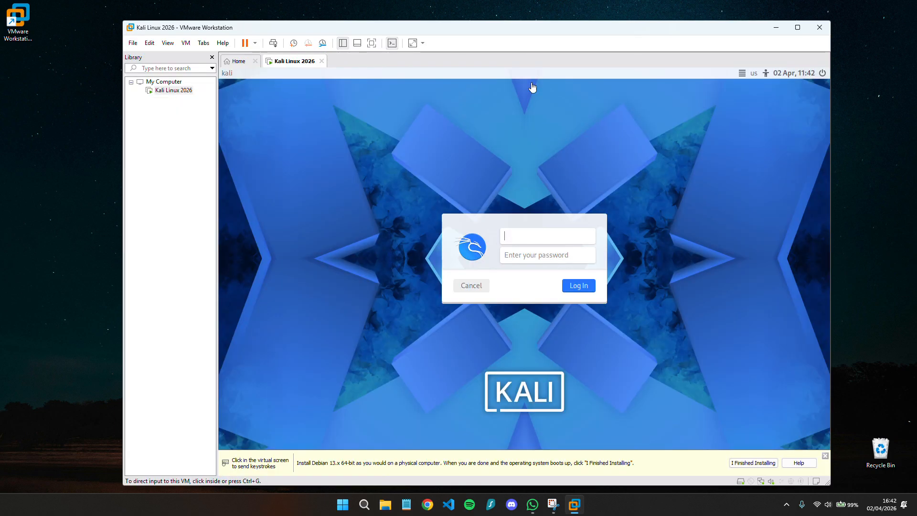
left_click(759, 466)
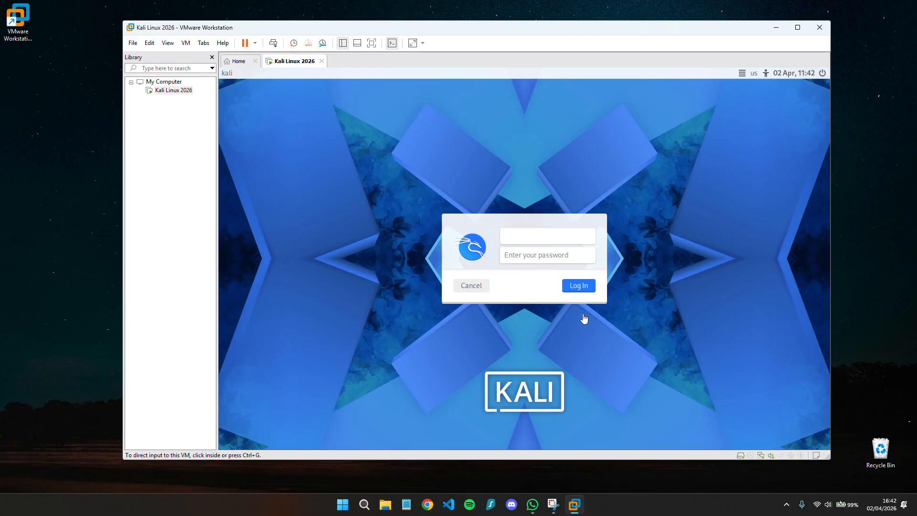
Step: Log in to Kali Linux with the account username and password
left_click(524, 240)
type("teem")
key("Tab")
type("••••")
key("Return")
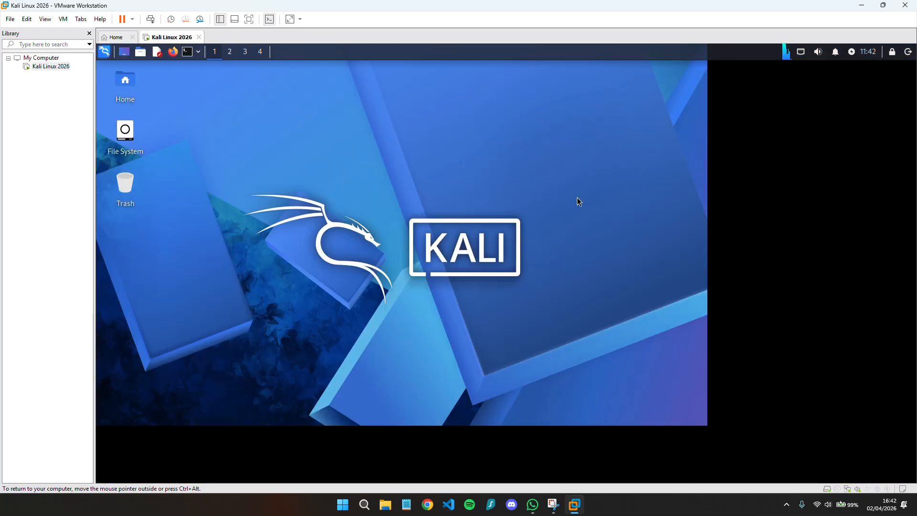
Step: Switch the Kali Linux 2026 virtual machine to full screen
left_click(44, 19)
left_click(67, 32)
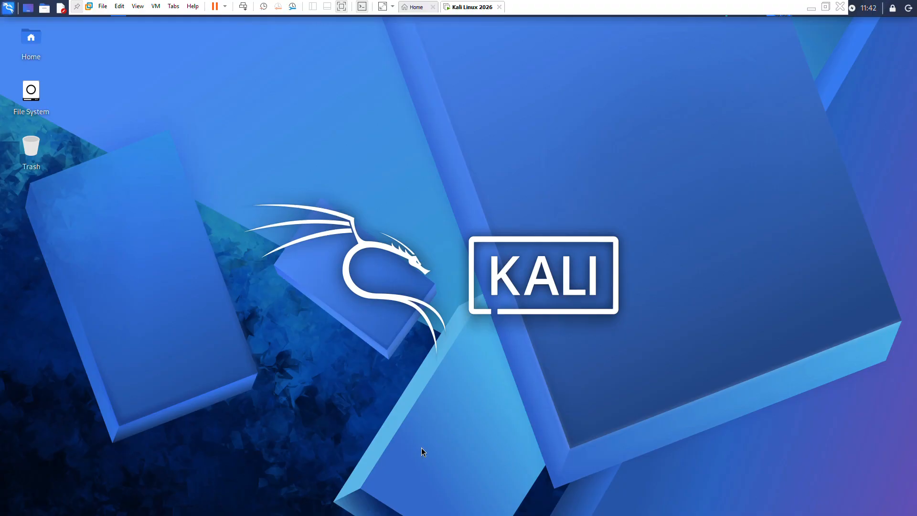
Step: Open the Home folder, move its window aside, and open the Kali applications list
double_click(38, 40)
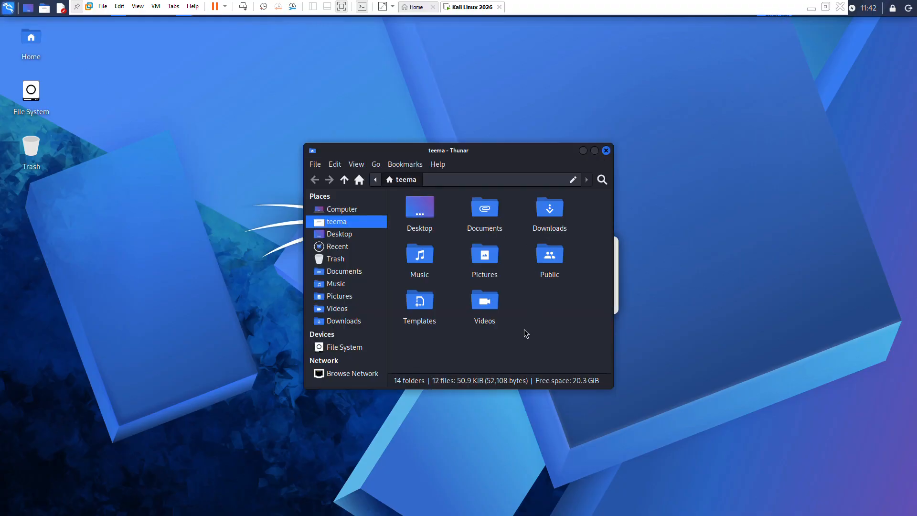
left_click_drag(490, 151, 316, 135)
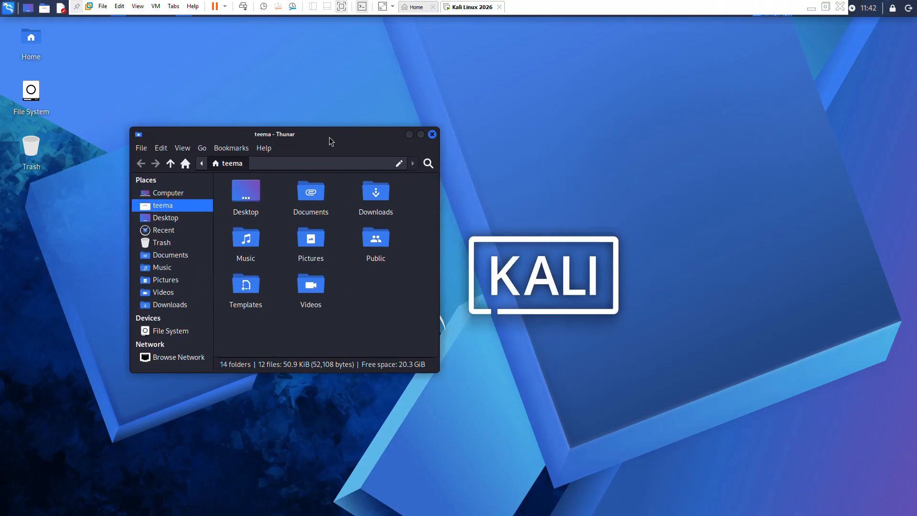
left_click(9, 8)
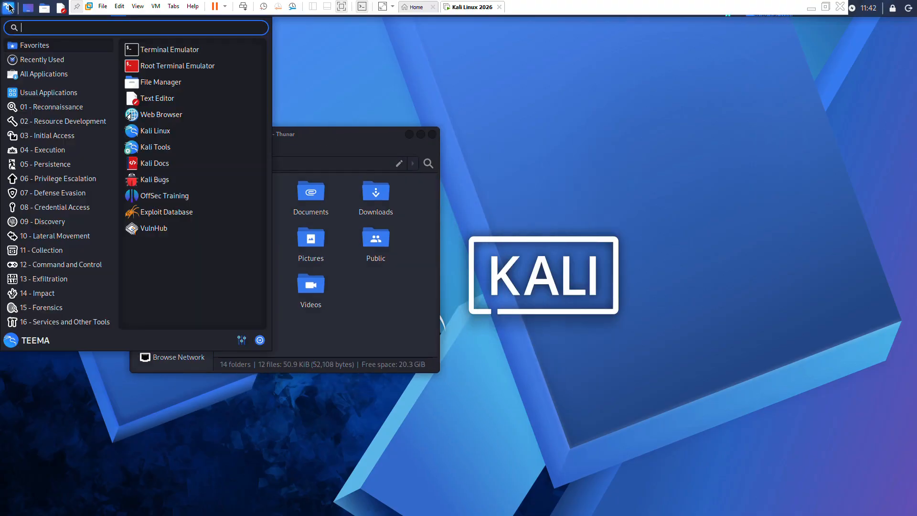